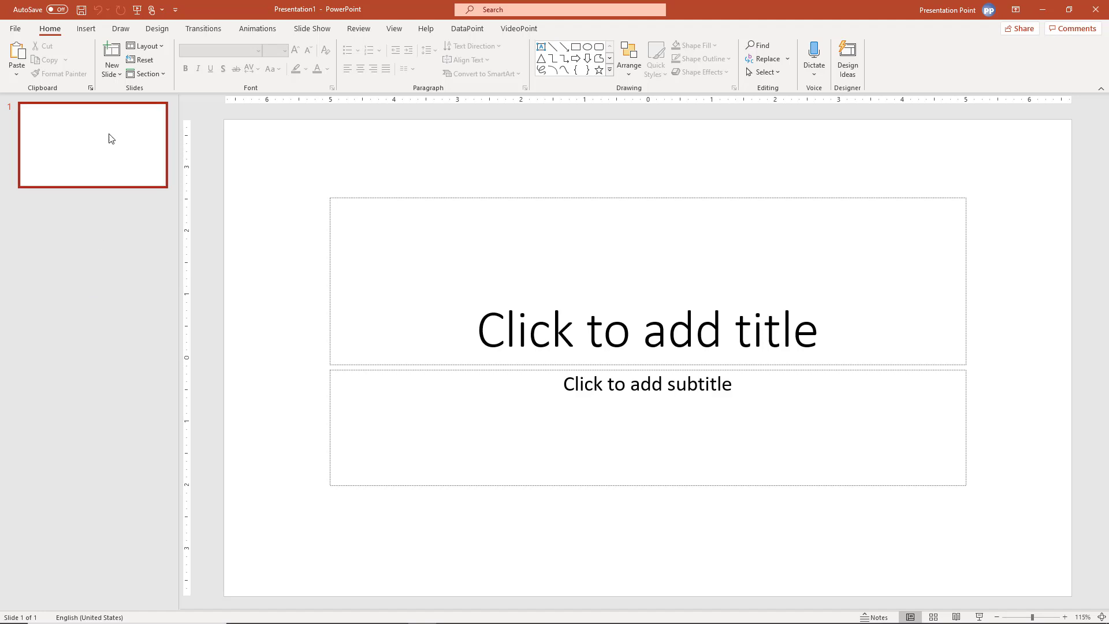
Insert a 100% Stacked Column chart on the slide.
click(88, 30)
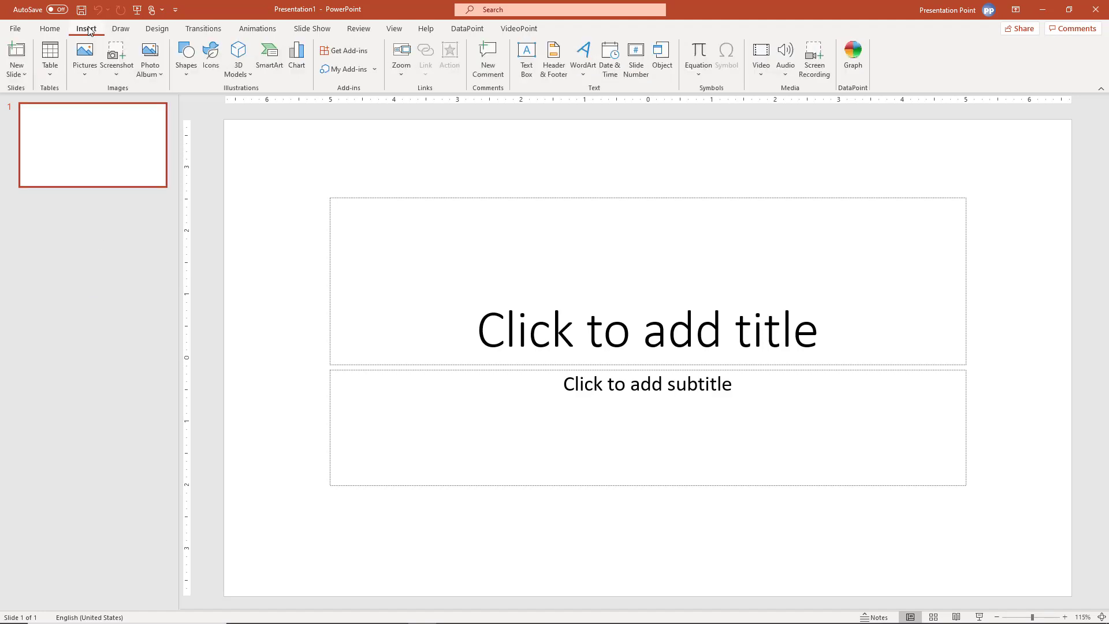
click(297, 55)
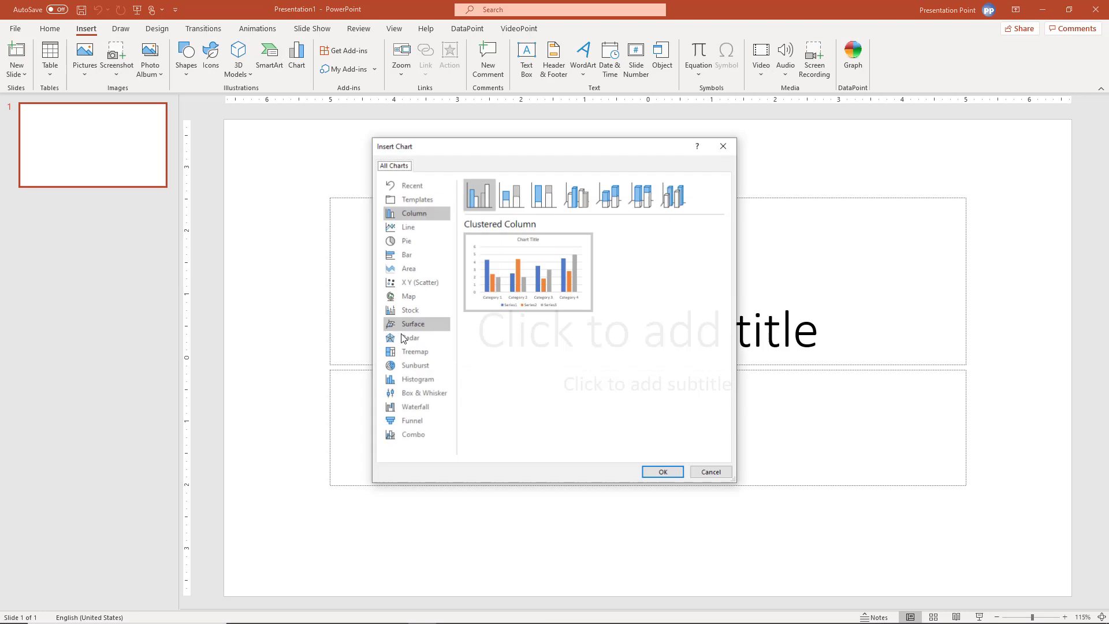
click(549, 202)
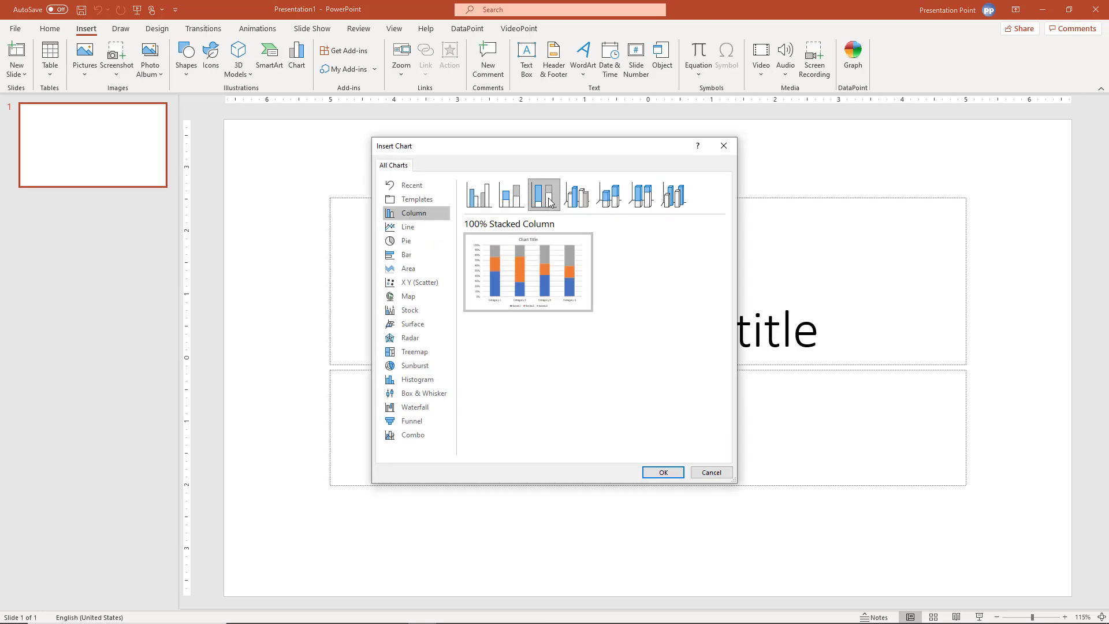
click(657, 473)
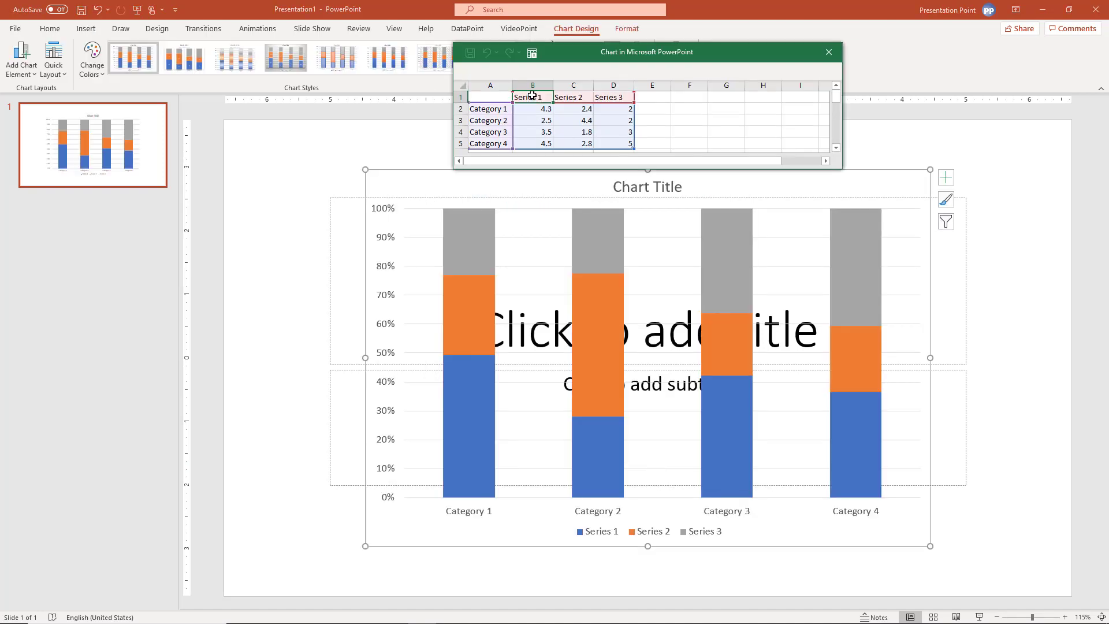
Name the series Granny Smith, Pink lady and Jonagold, and limit the data to a single 2020 category.
text(G)
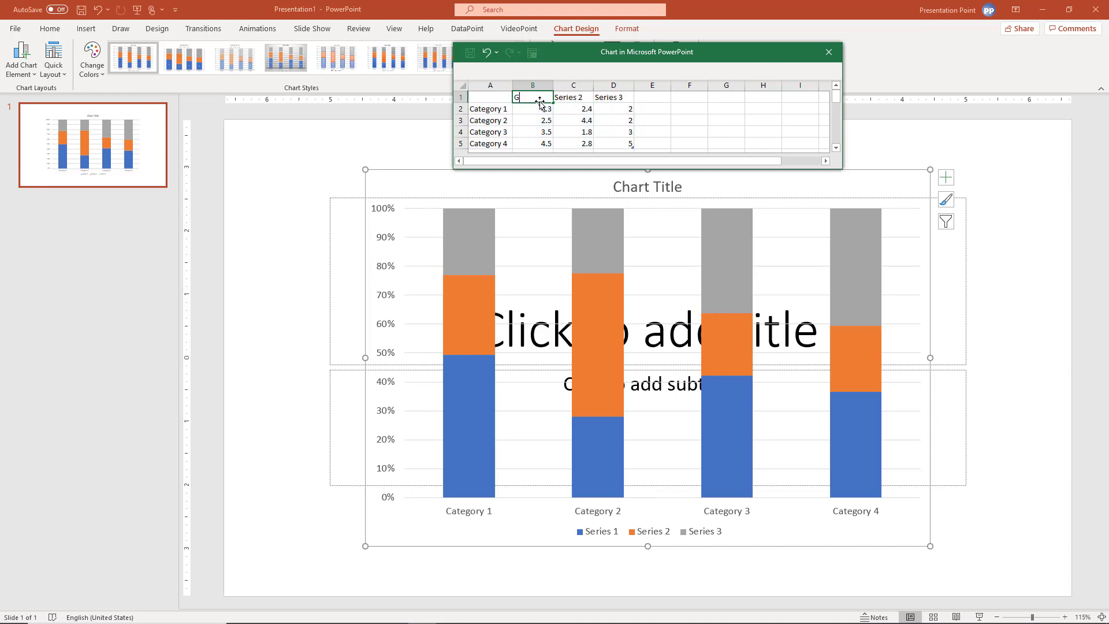
text(ranny Smith)
key(Tab)
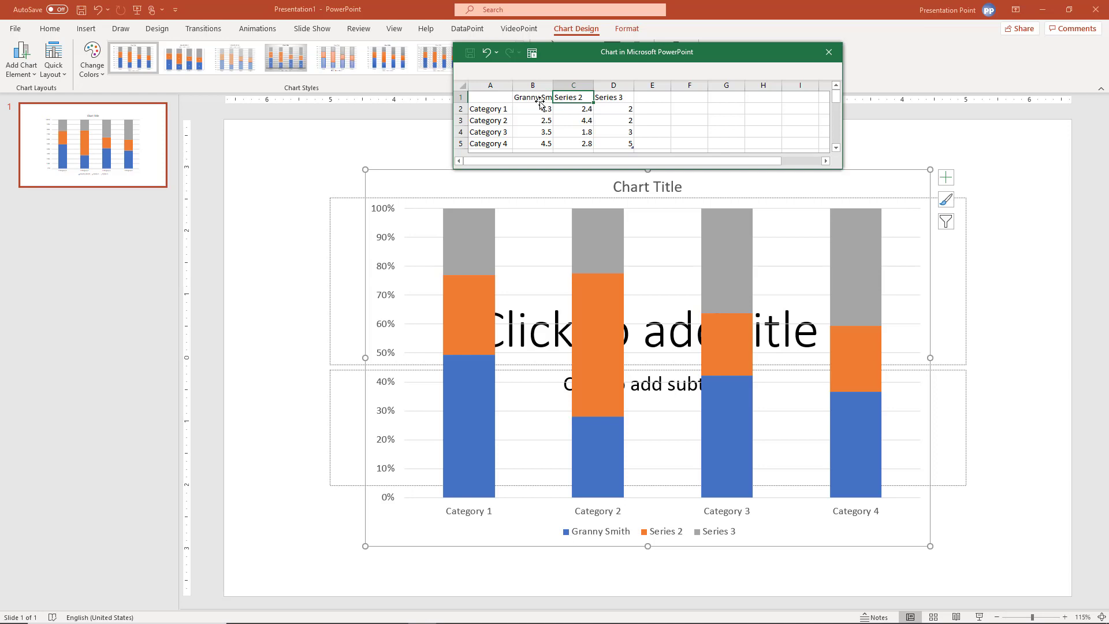
text(Pink lady)
key(Tab)
text(Jo)
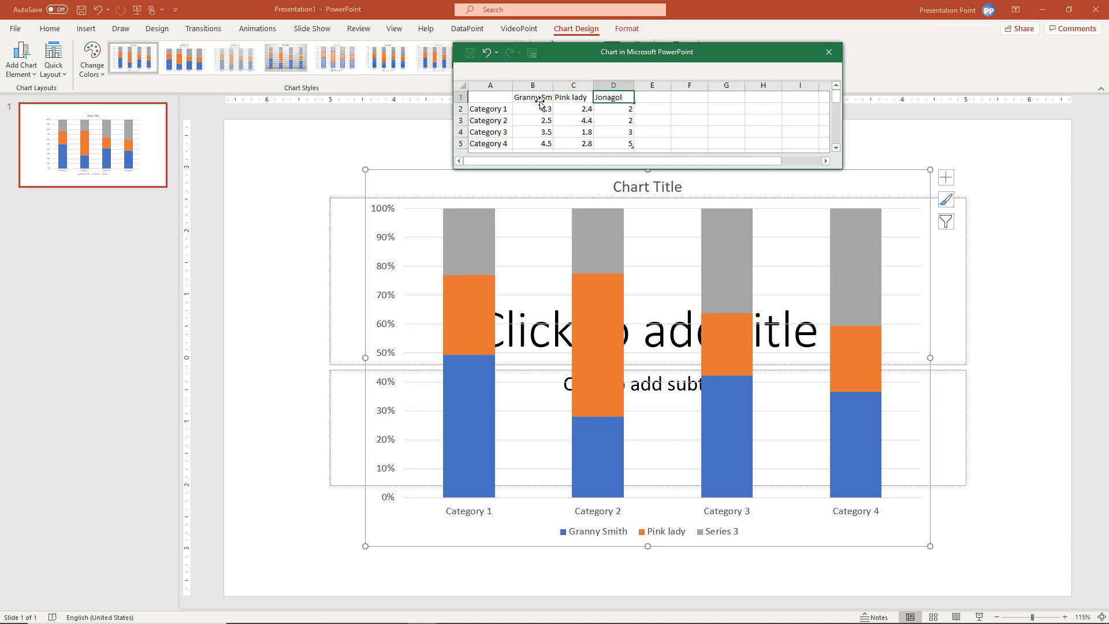
key(Return)
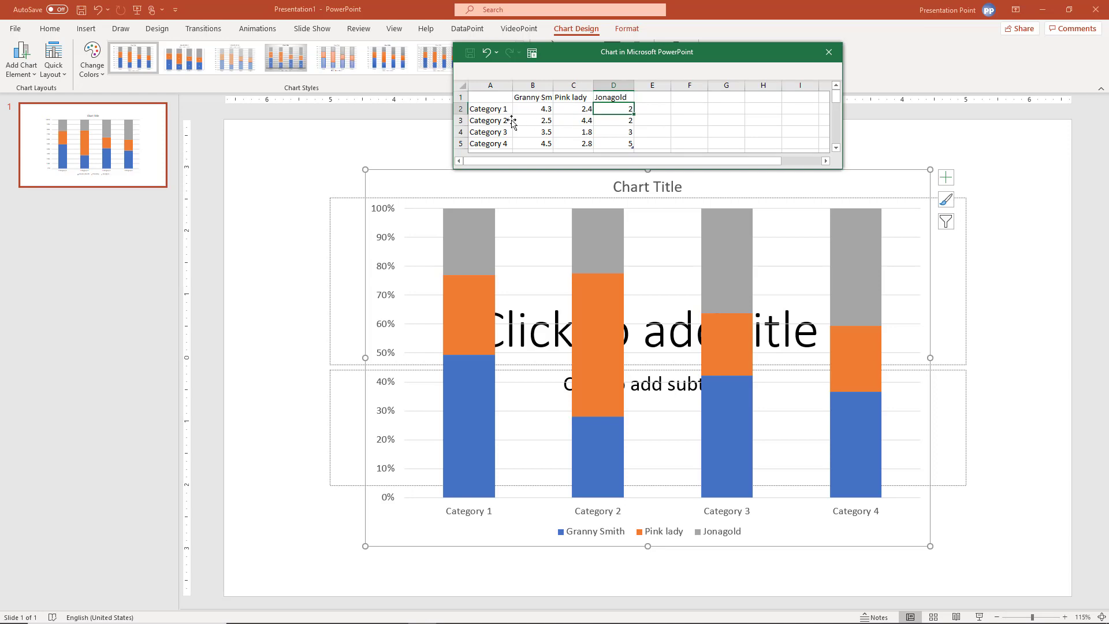
click(488, 101)
click(487, 109)
text(2)
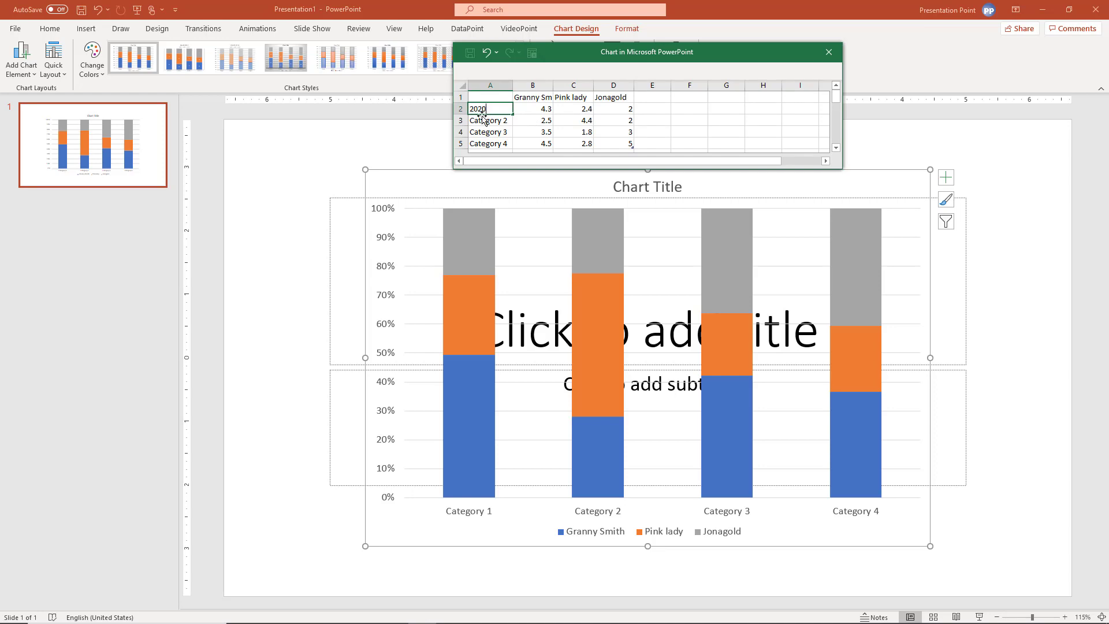
text(020)
key(Return)
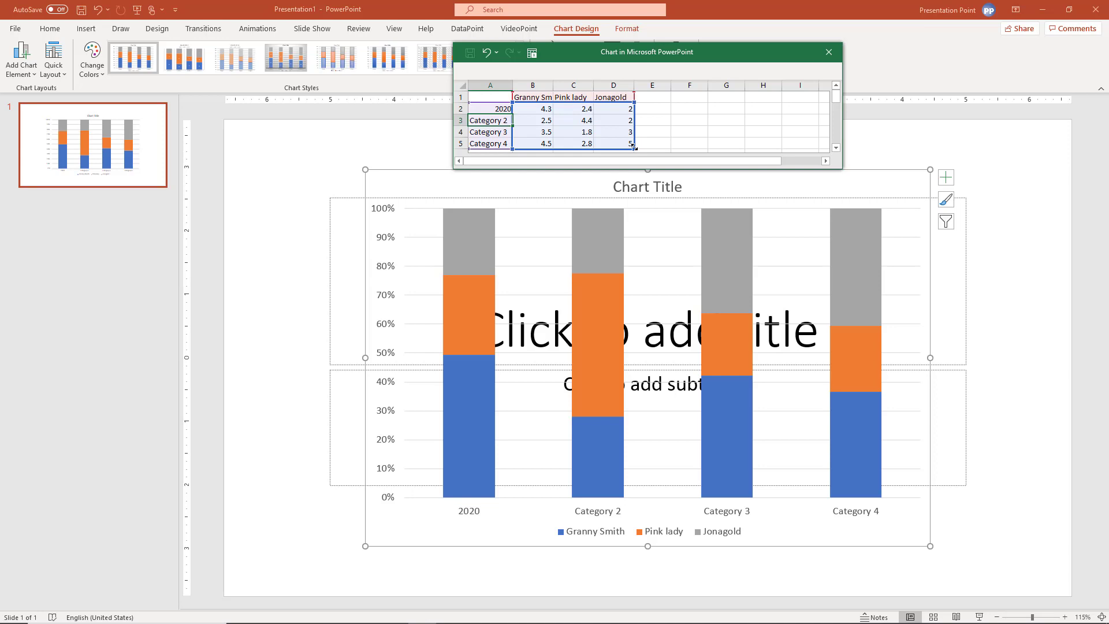
drag(634, 127, 633, 115)
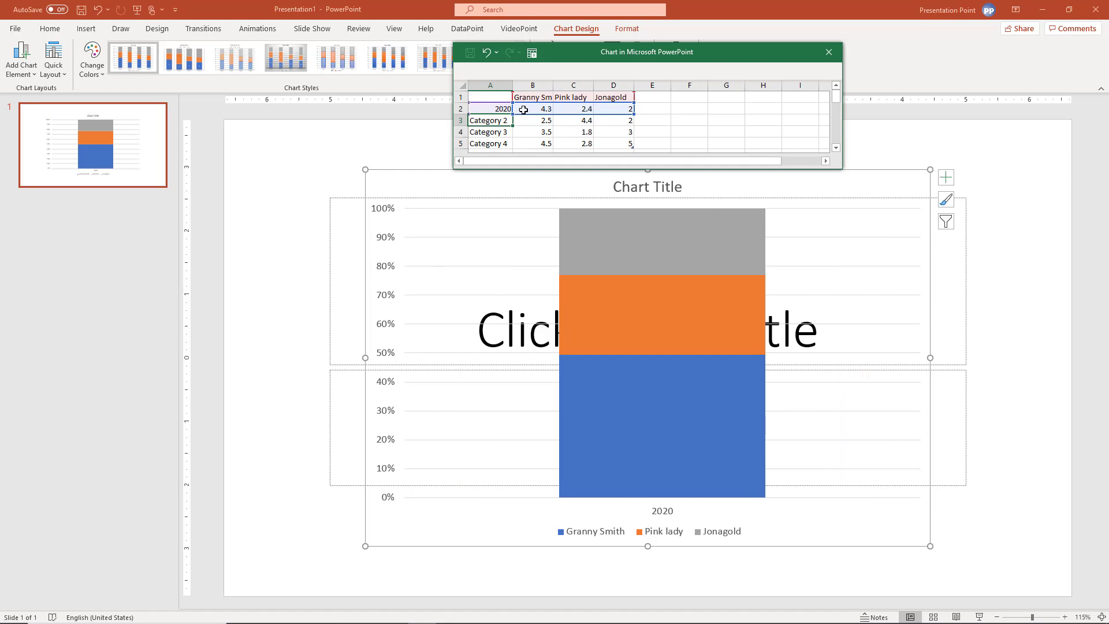
Close the data sheet and apply the Blank layout so only the chart remains.
click(829, 52)
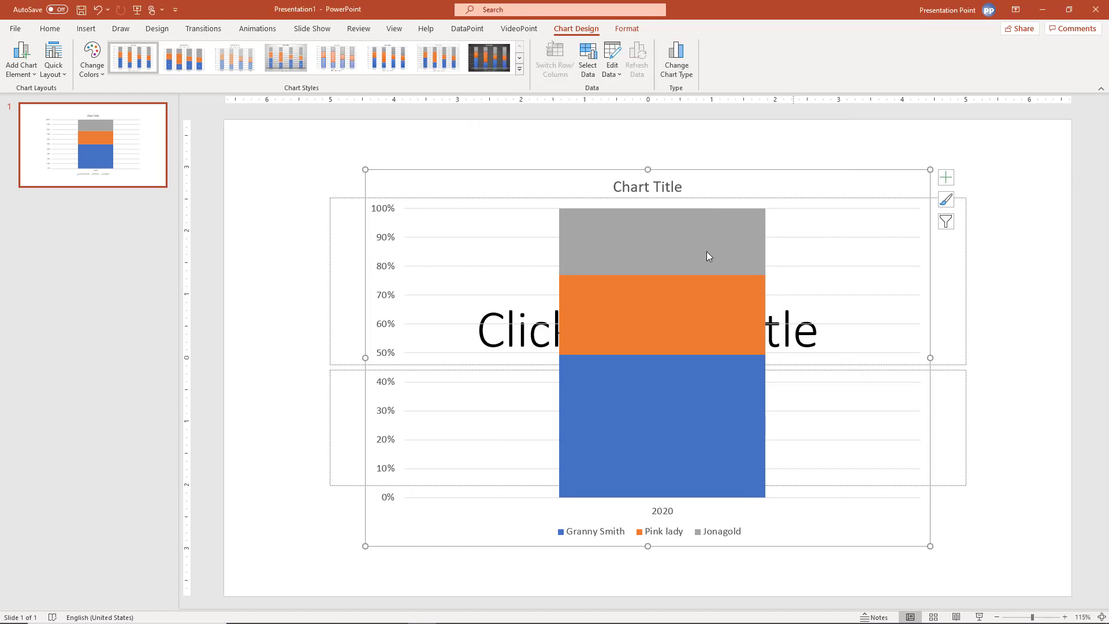
click(50, 28)
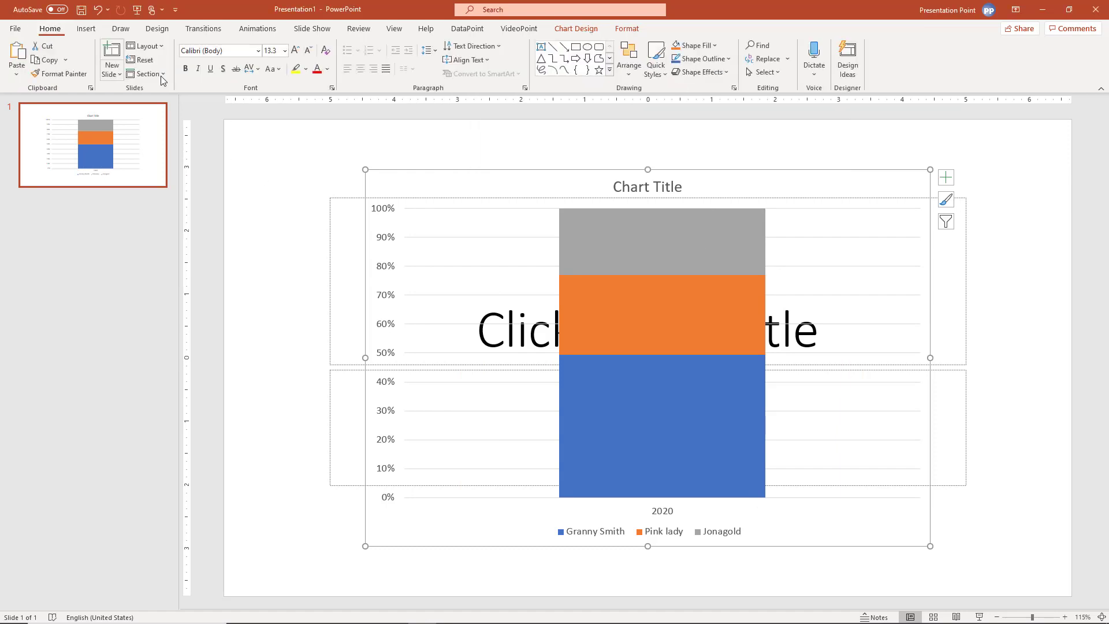
click(147, 47)
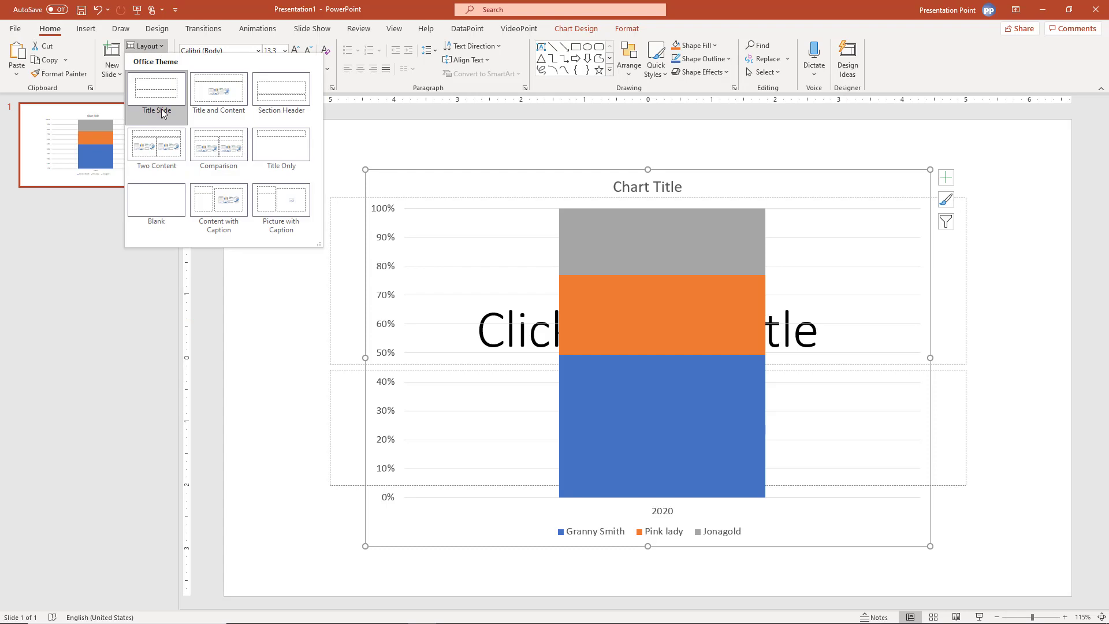
click(160, 207)
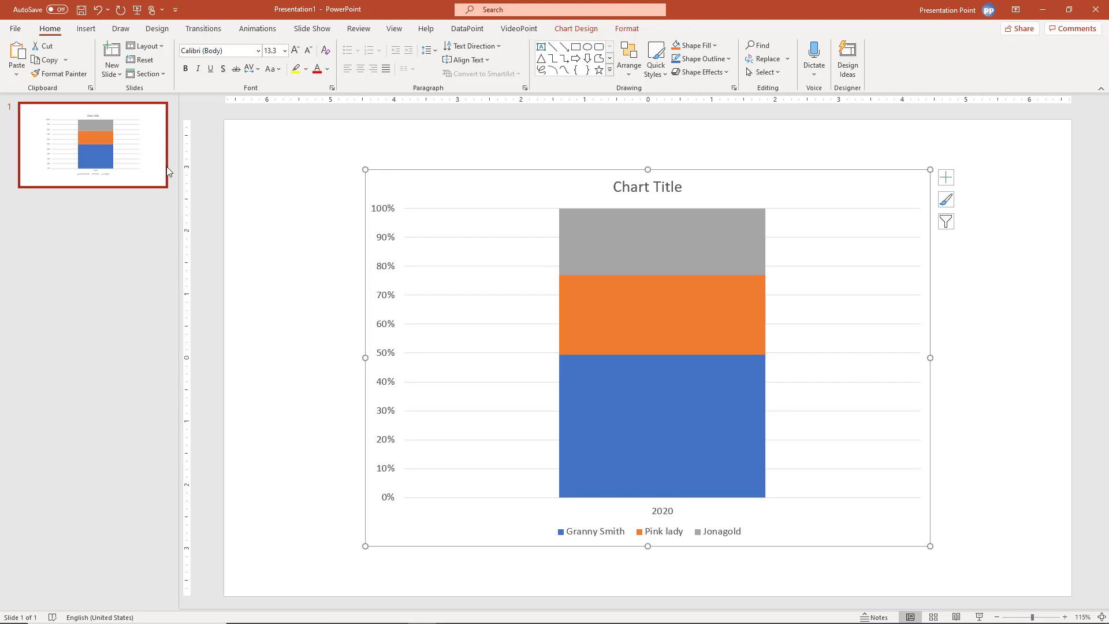
click(283, 231)
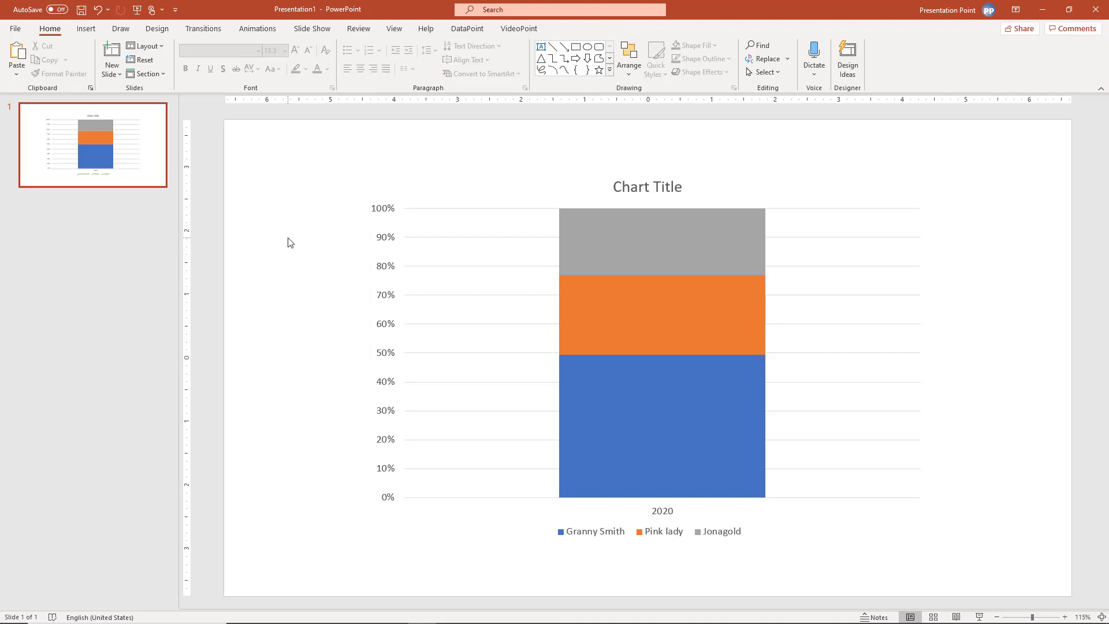
Duplicate the first slide as slide 2.
right_click(159, 140)
click(190, 234)
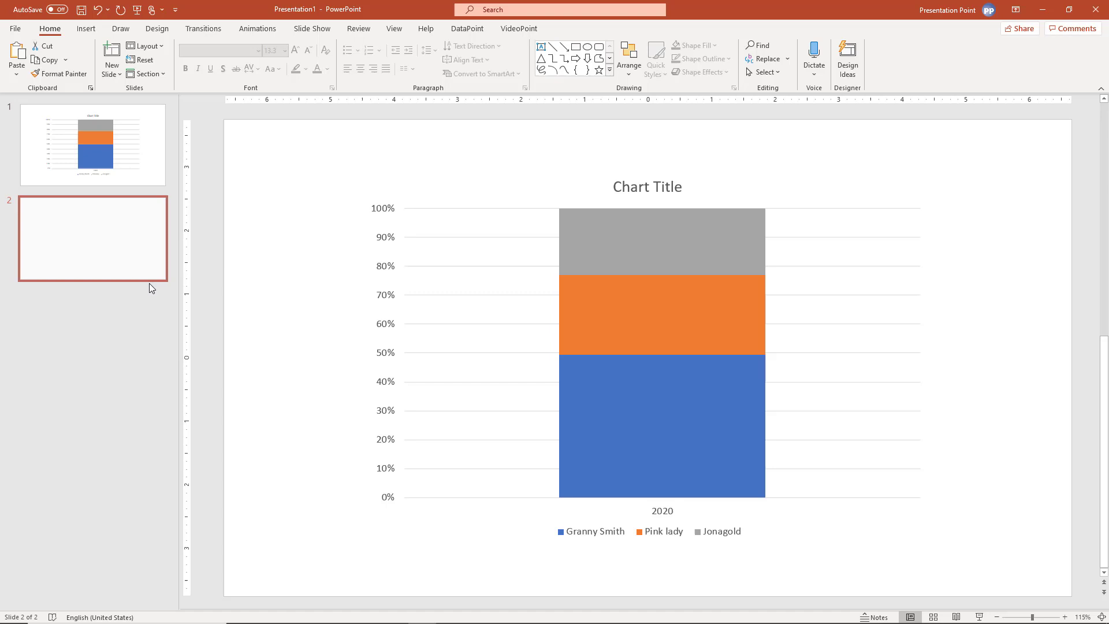
click(442, 309)
Set the data series gap width to 0% so the column fills the plot area.
click(599, 269)
right_click(599, 269)
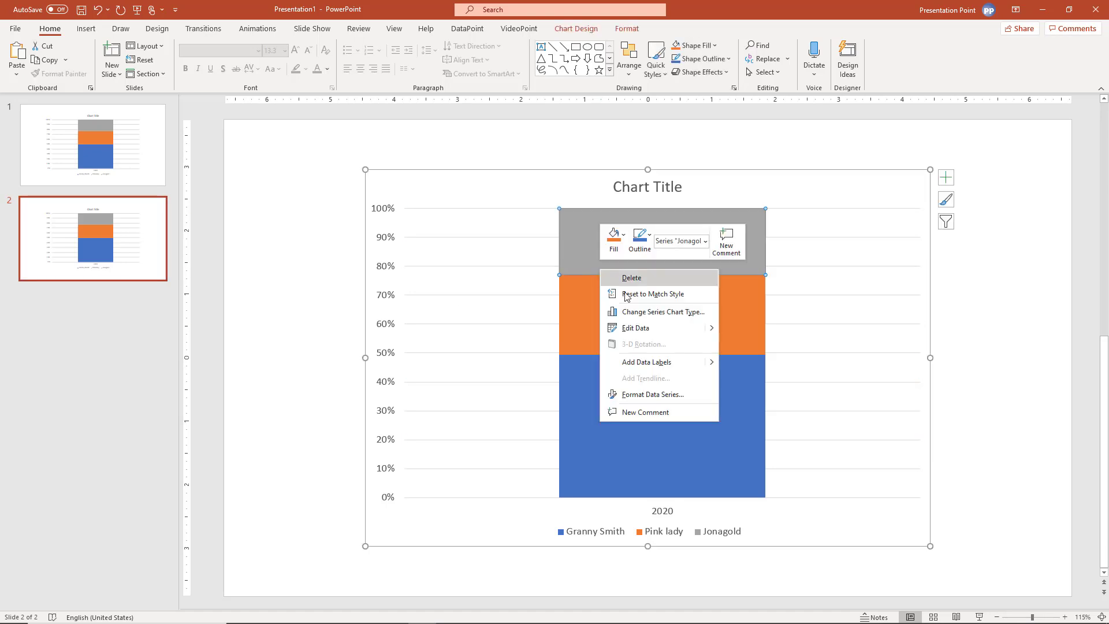
click(646, 394)
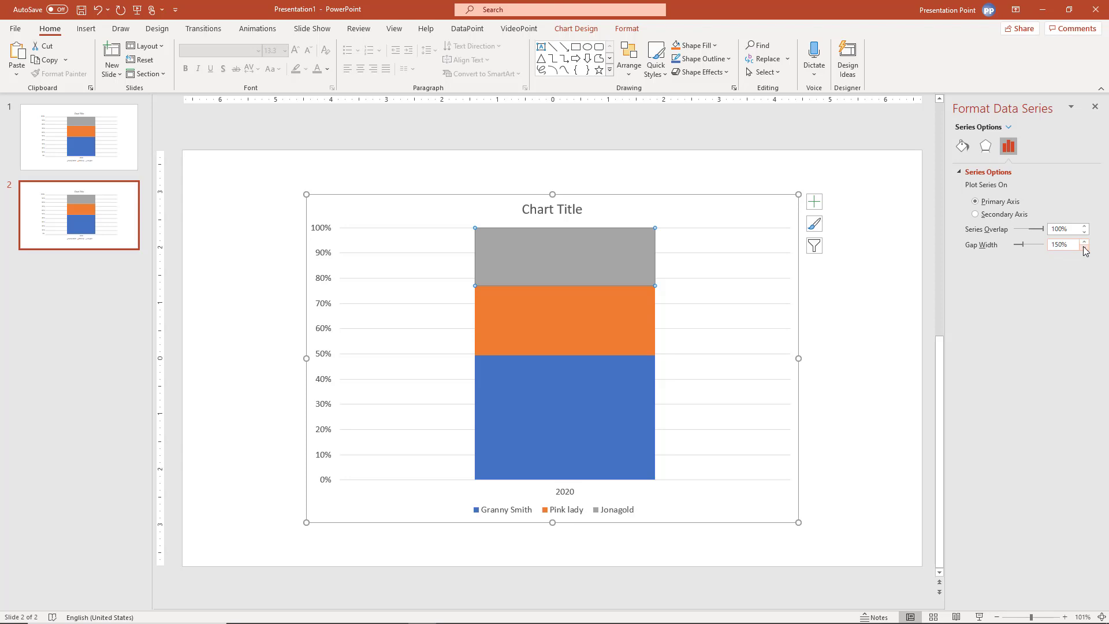
drag(1085, 250, 1085, 250)
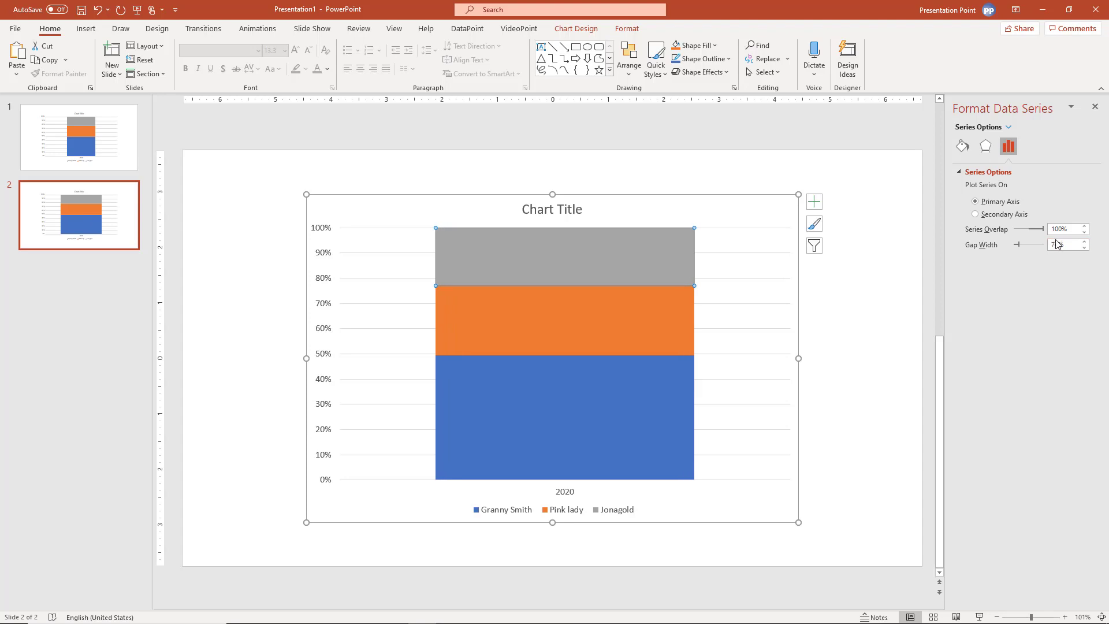
click(1058, 245)
key(Return)
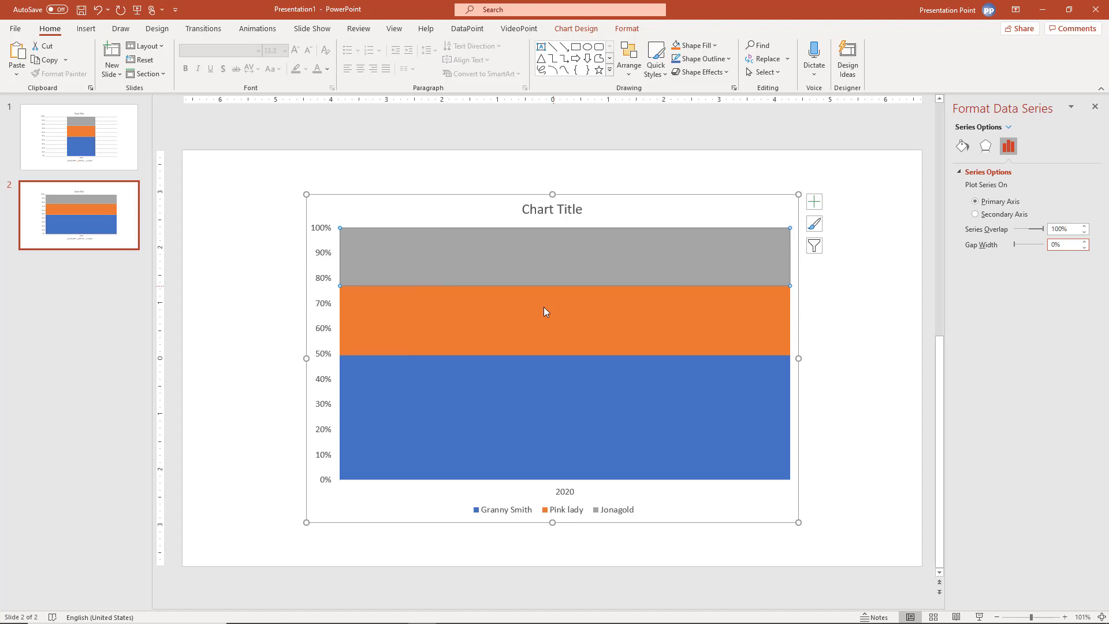
Stretch the chart left, up and down to cover most of slide 2.
drag(306, 356, 188, 349)
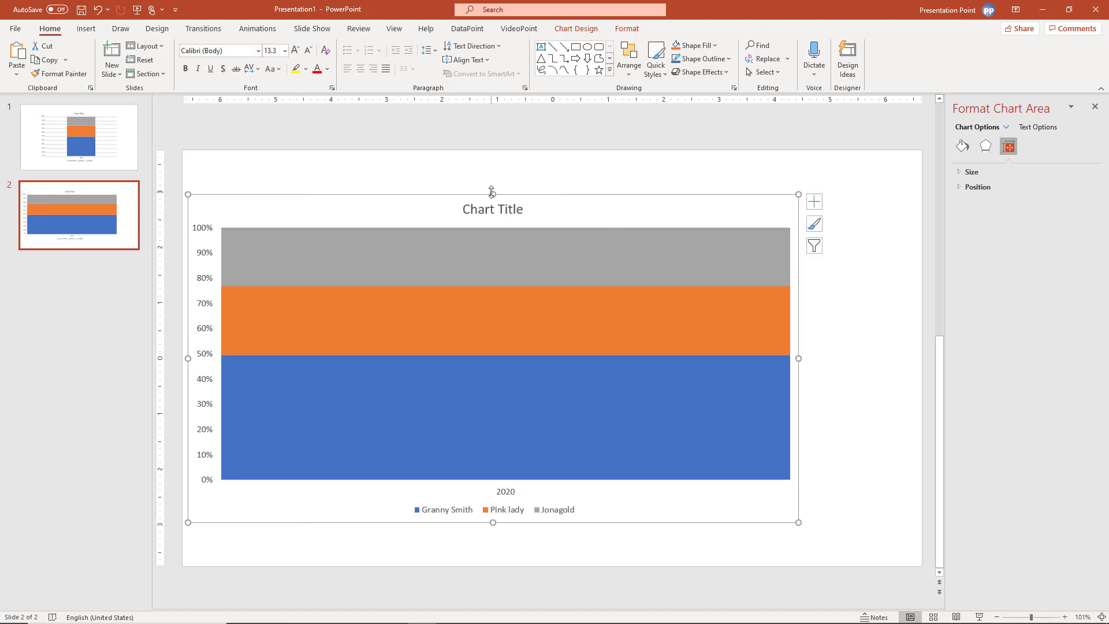
drag(492, 191, 491, 158)
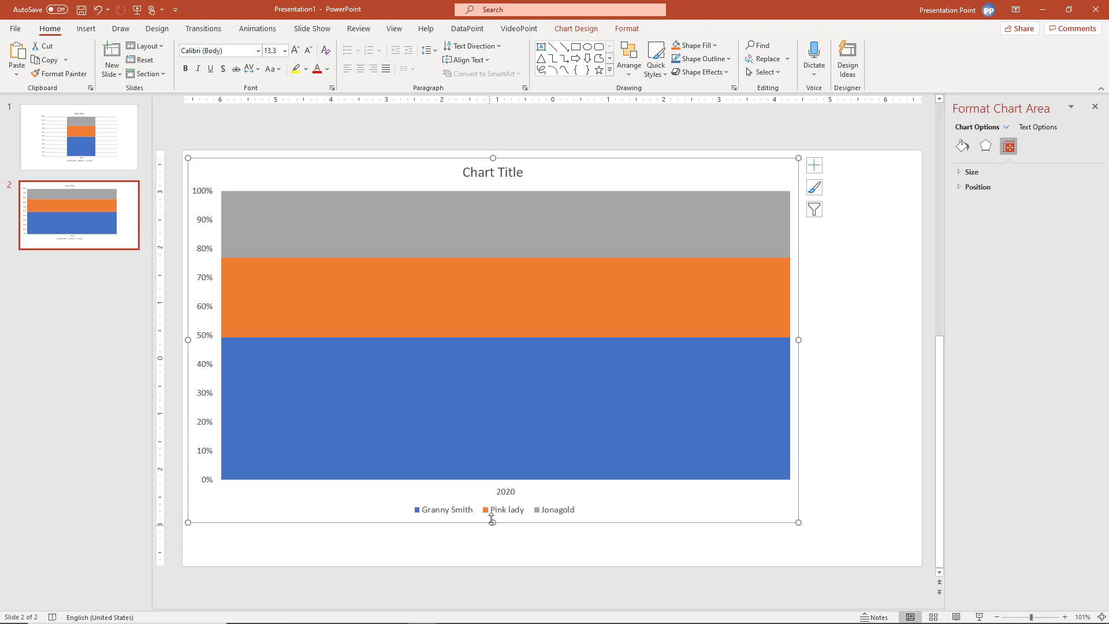
drag(492, 522, 493, 532)
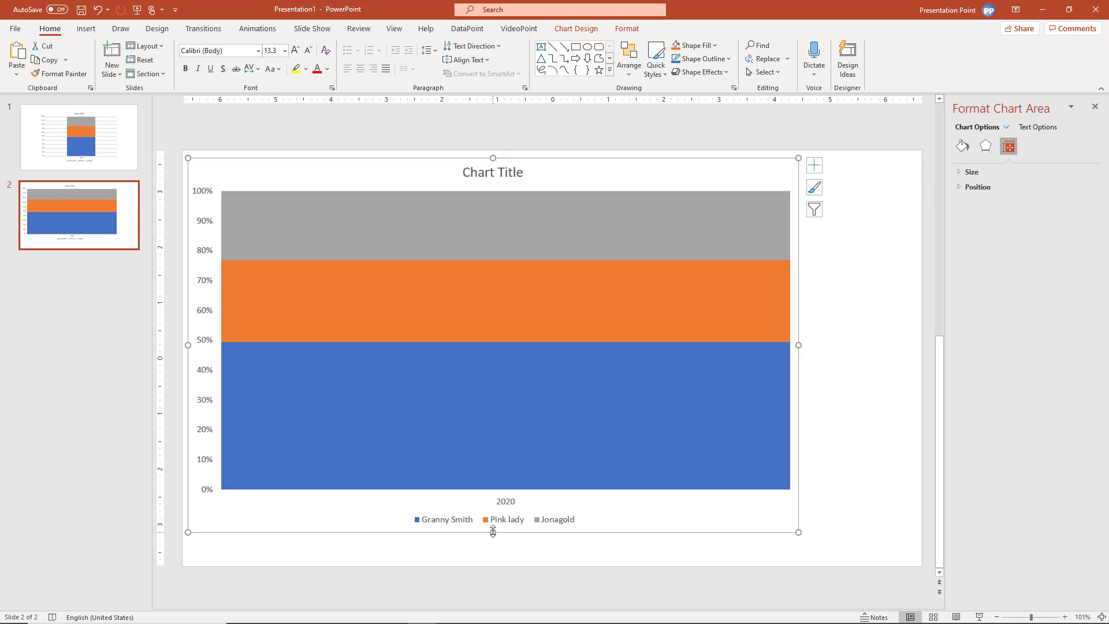
Add a new slide 3 and draw a rectangle covering the whole slide.
right_click(69, 297)
click(85, 347)
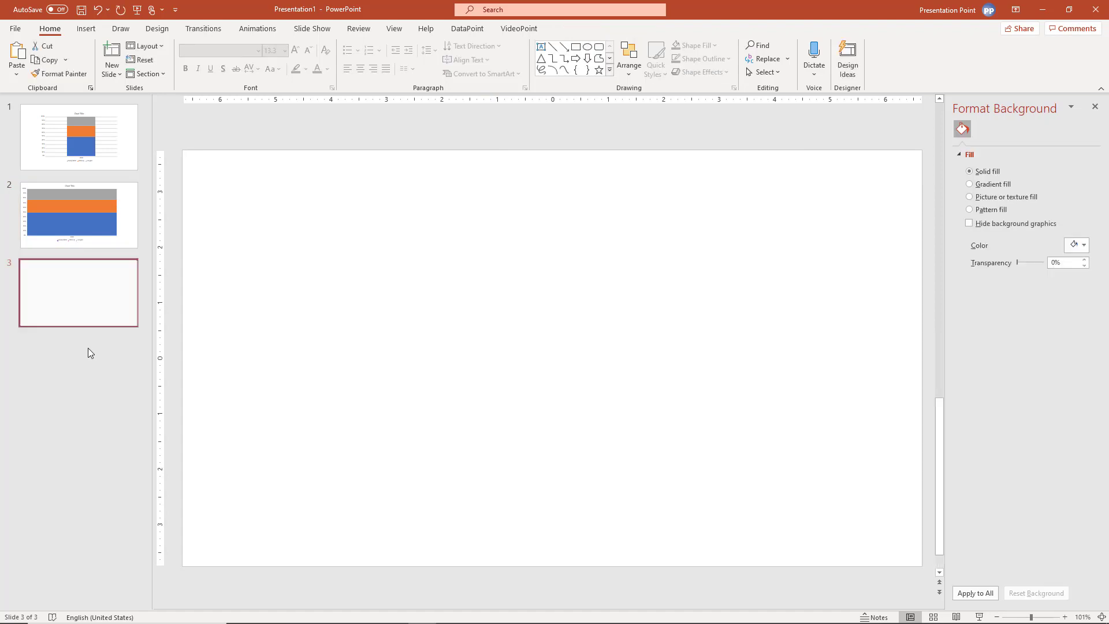
click(86, 30)
click(189, 78)
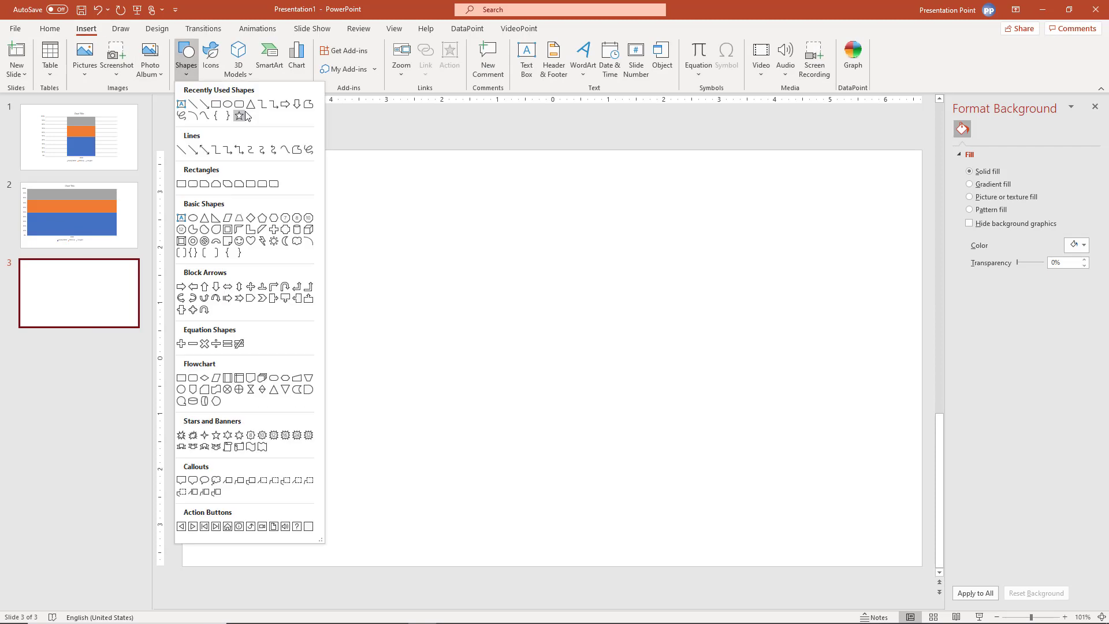
click(215, 107)
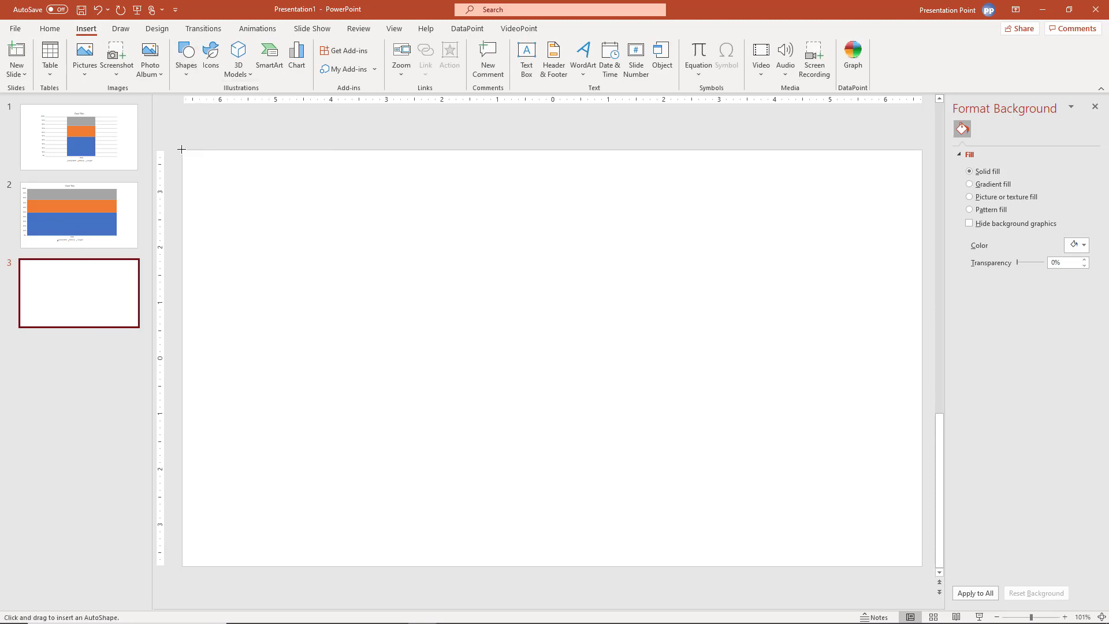
drag(181, 150, 922, 566)
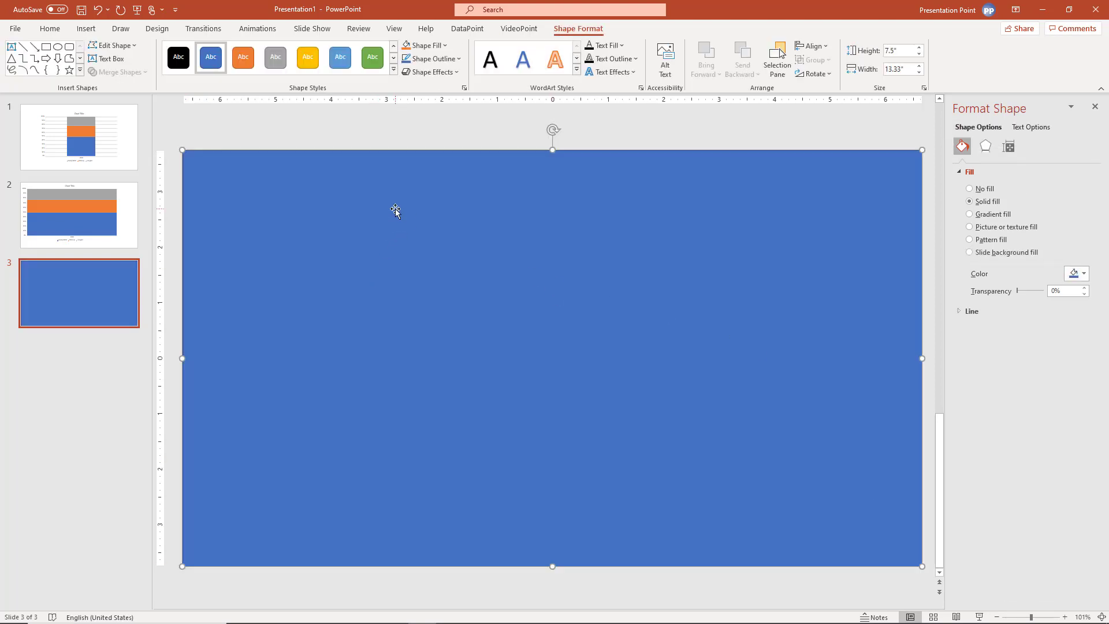
click(85, 29)
Insert the solid black apple icon from an 'apple' icon search.
click(210, 61)
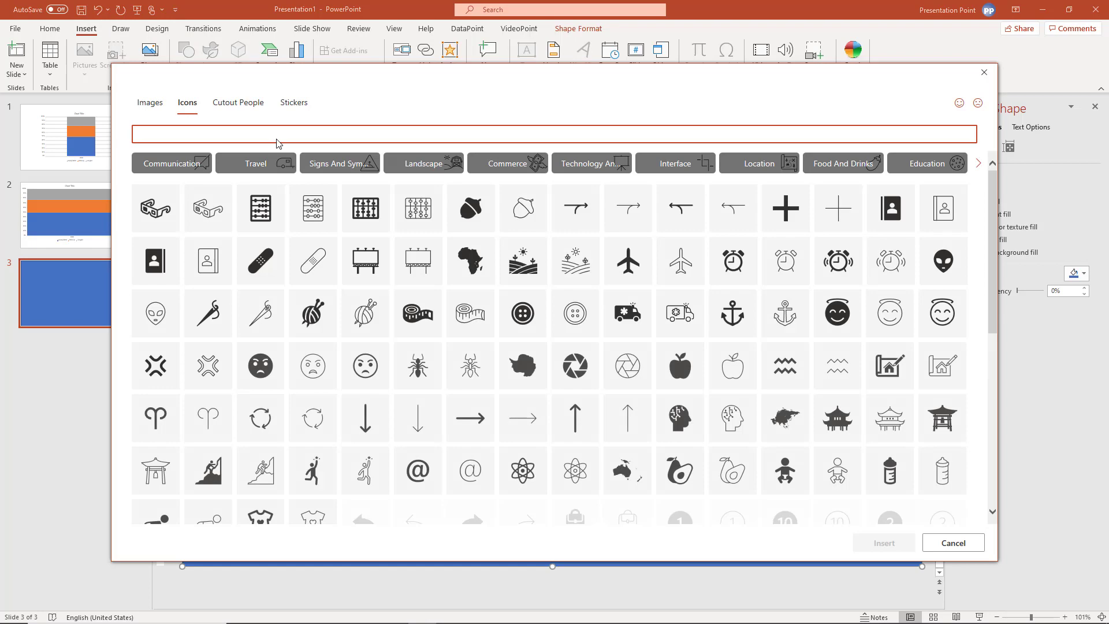
text(apple)
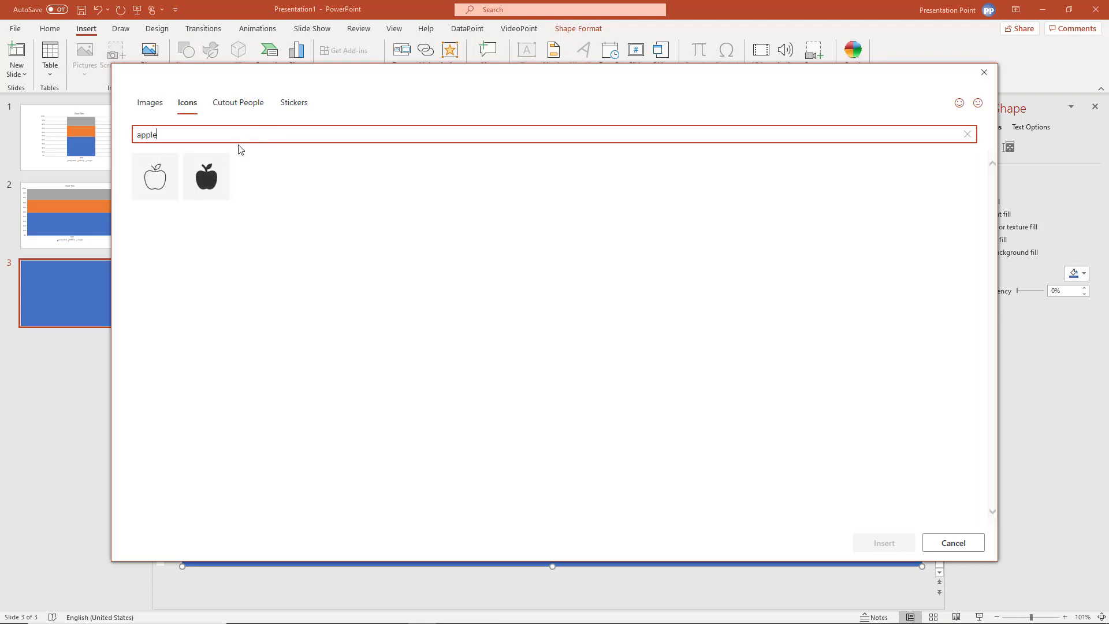
click(215, 196)
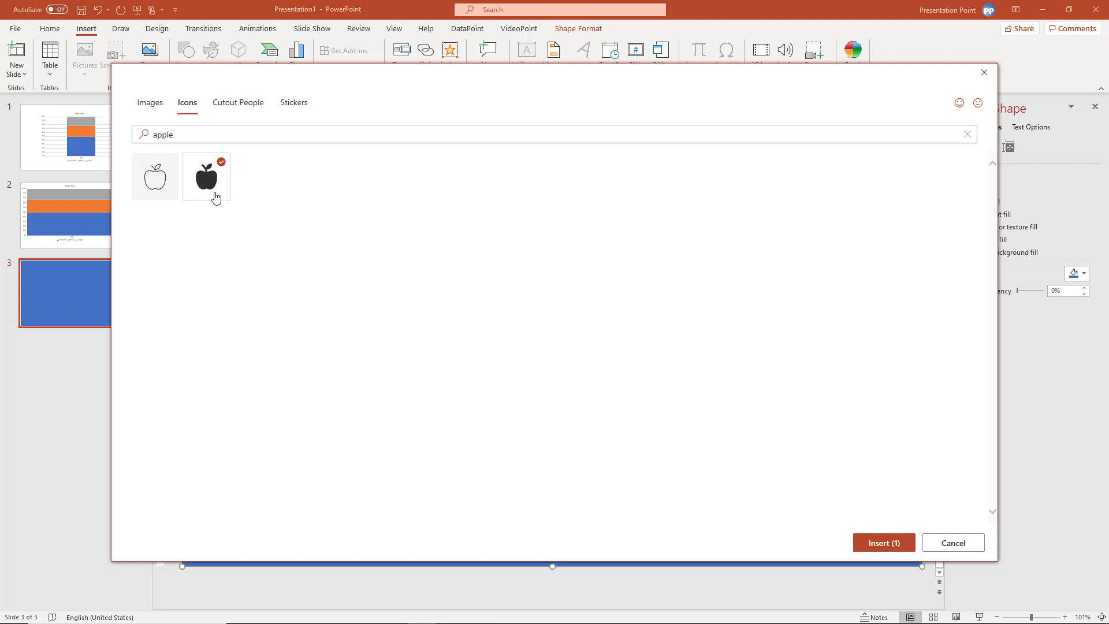
click(884, 543)
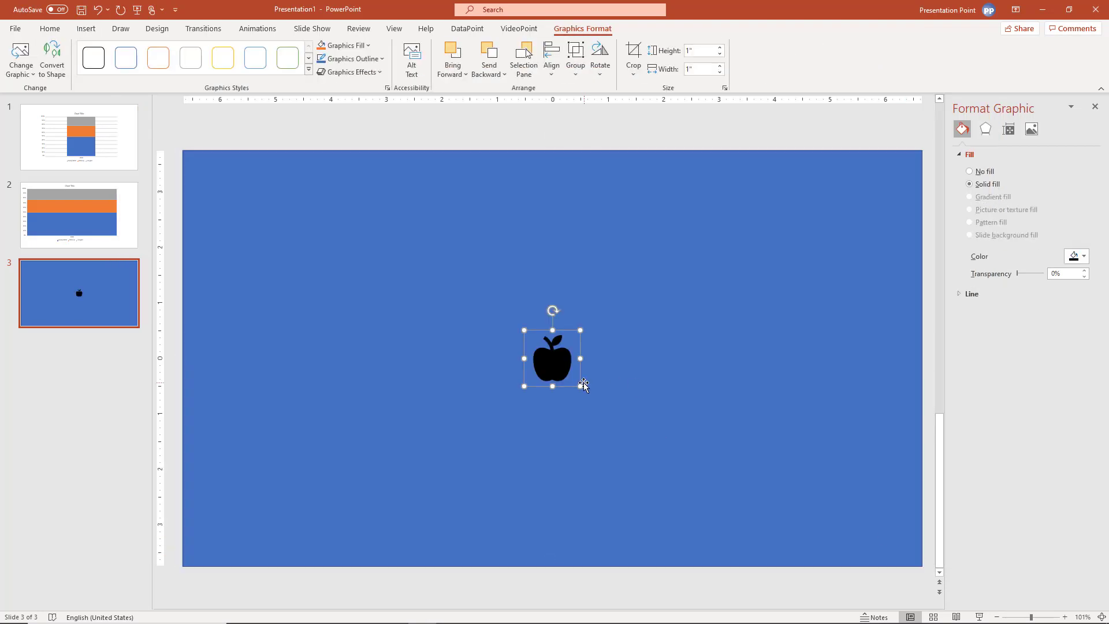
Move the apple to the slide's upper left and enlarge it to about 6.87 inches square.
drag(539, 358, 318, 223)
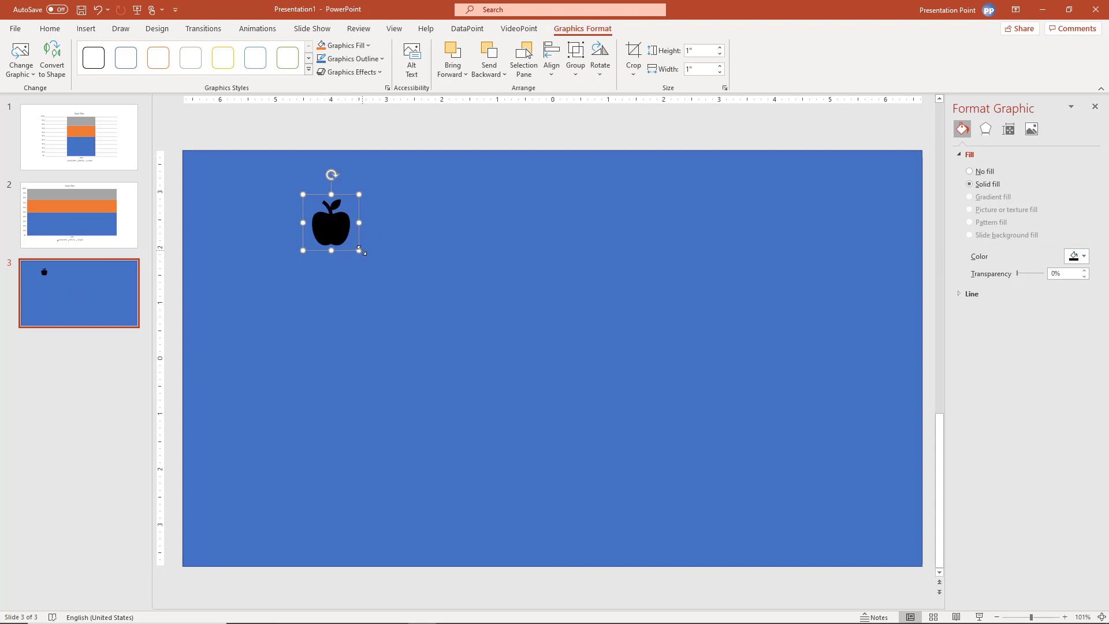
drag(366, 261, 659, 514)
drag(506, 407, 400, 375)
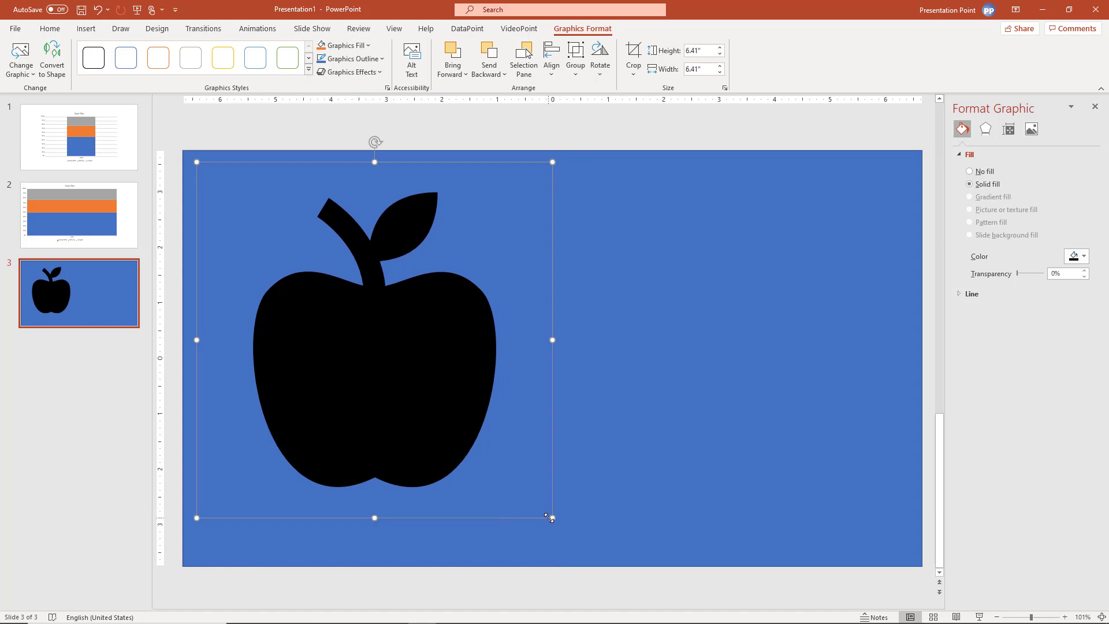
drag(551, 517, 578, 544)
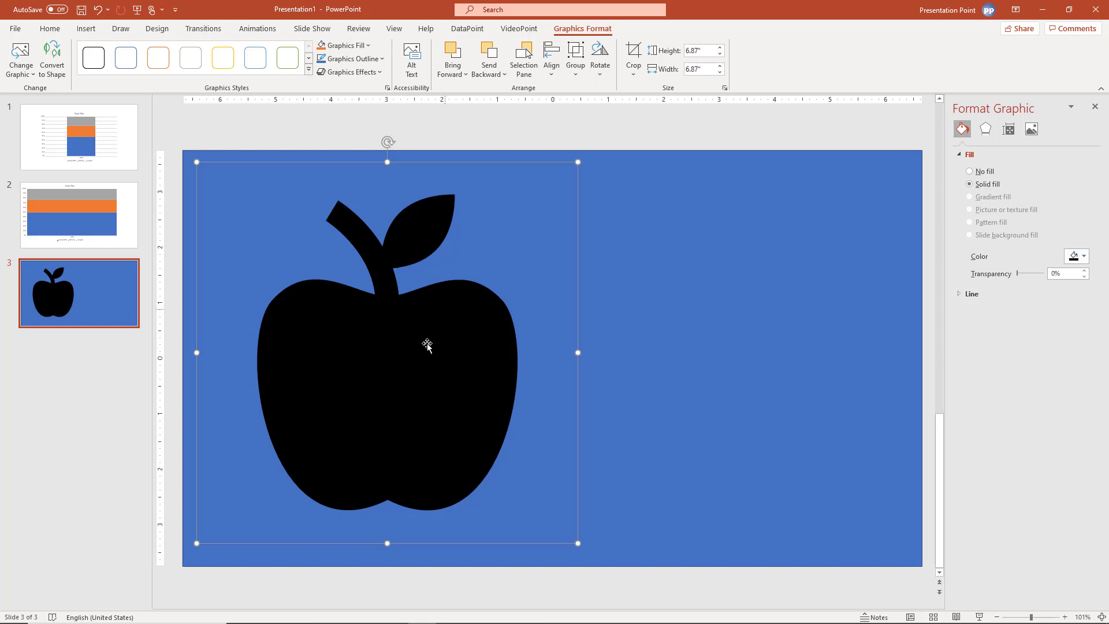
Convert the apple icon into an editable shape with Convert to Shape.
click(54, 59)
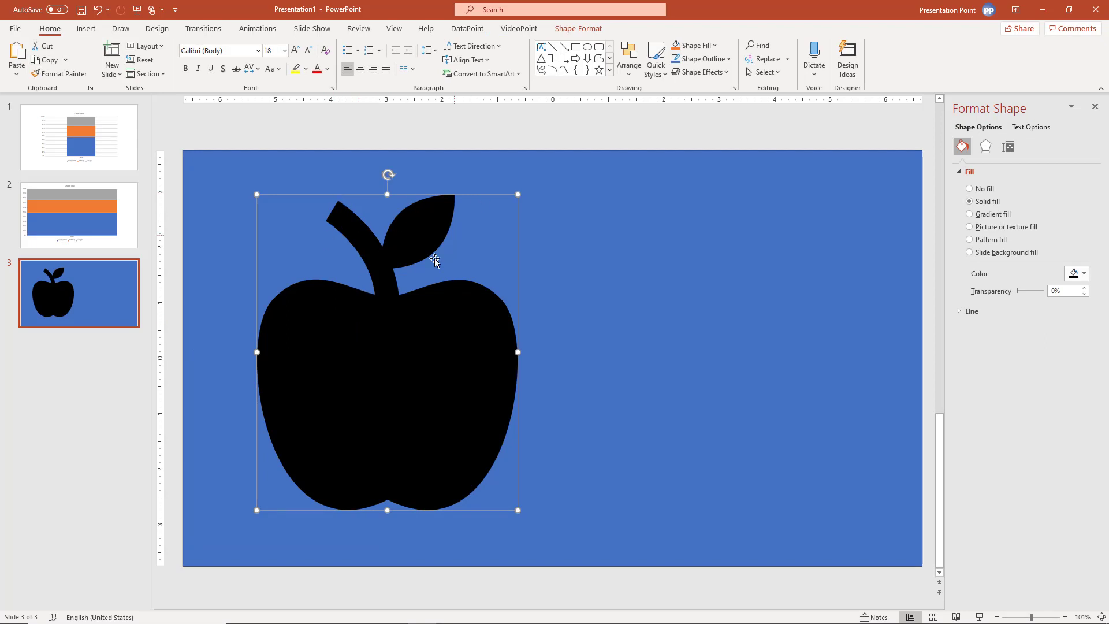
right_click(297, 330)
click(352, 431)
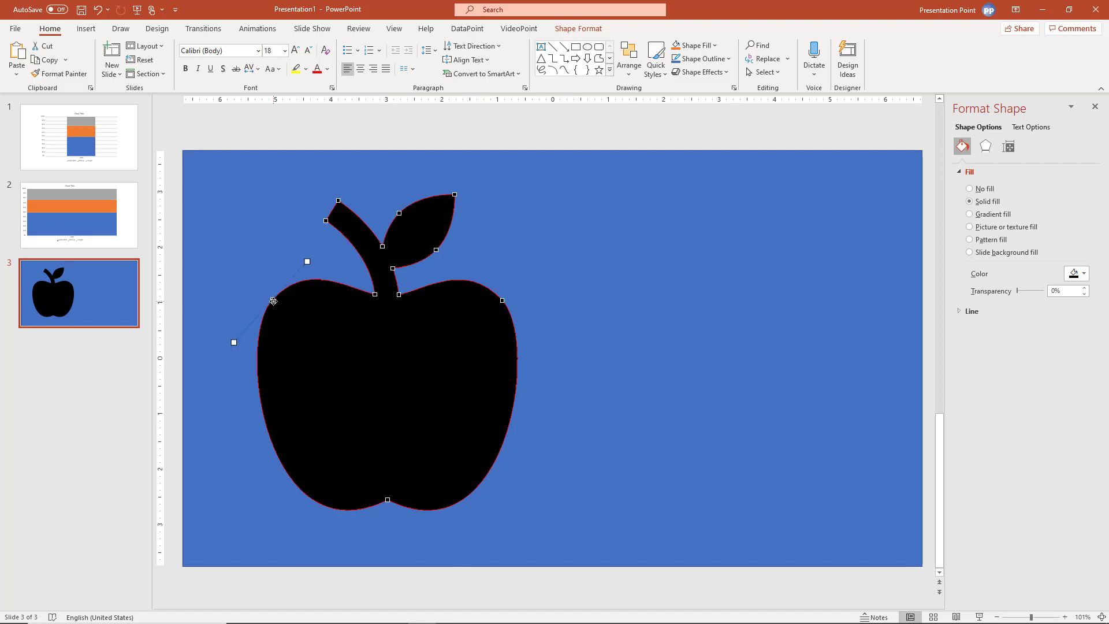
drag(273, 301, 307, 337)
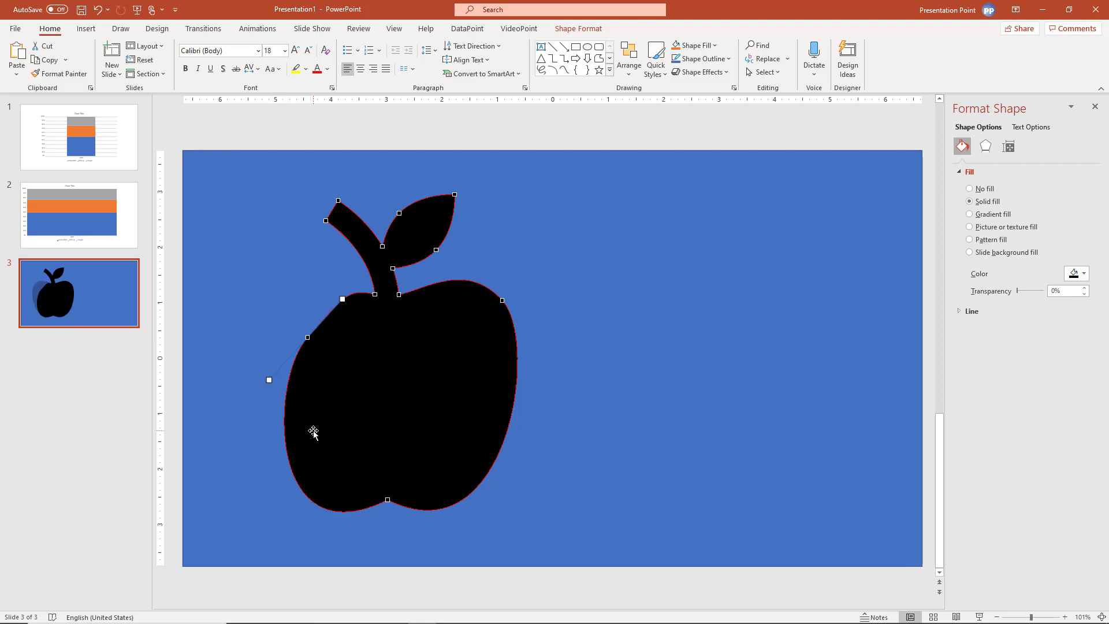
drag(436, 249, 424, 234)
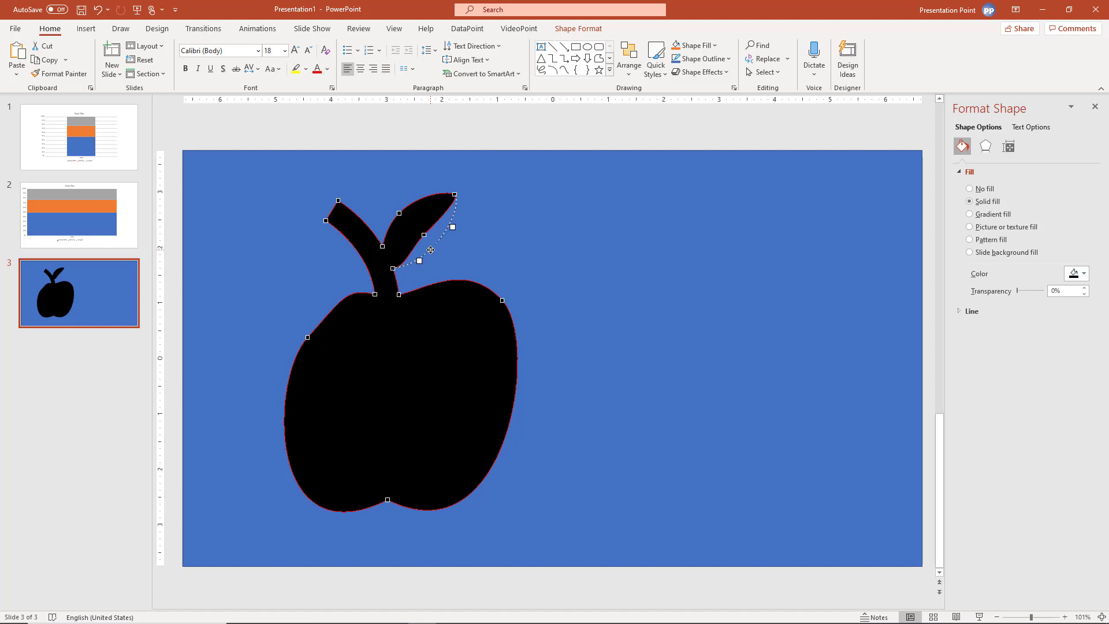
key(ctrl+z)
click(444, 201)
drag(444, 201, 430, 212)
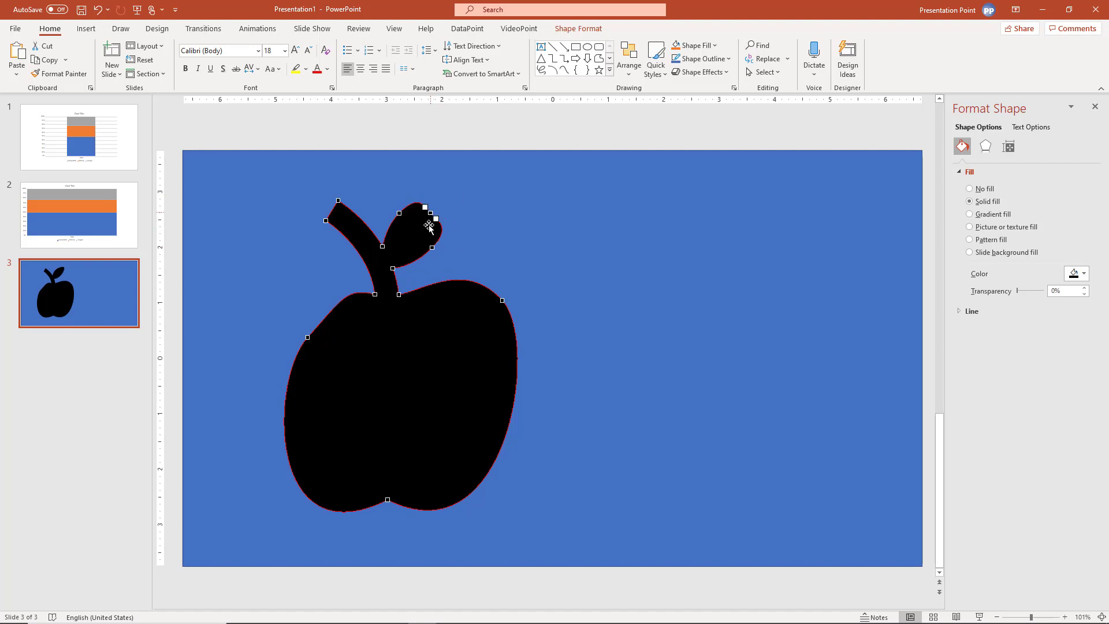
click(317, 285)
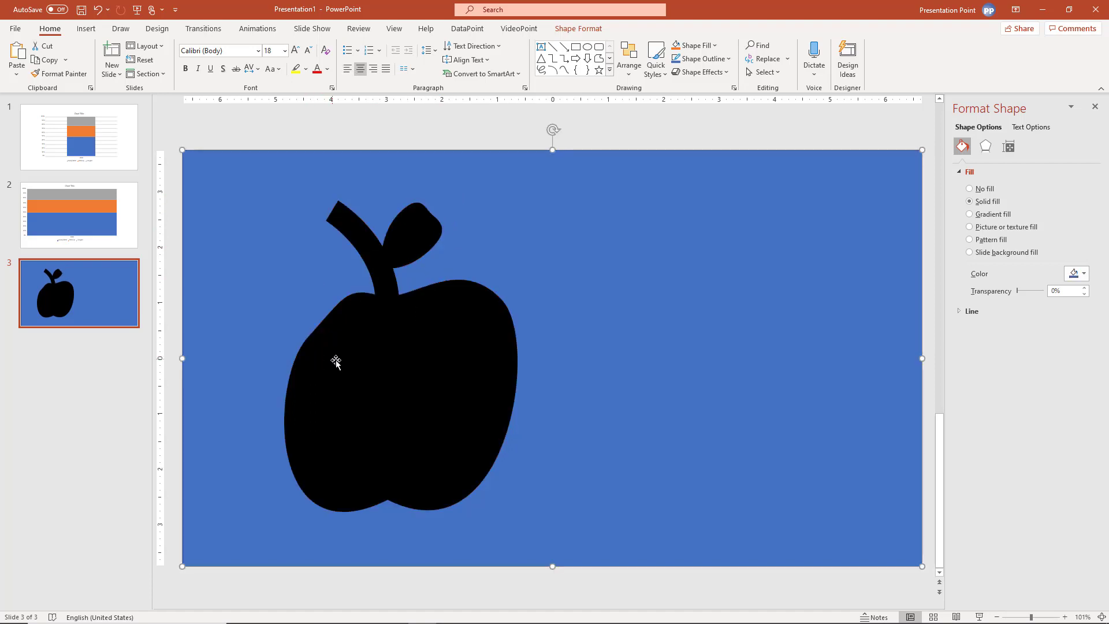
click(349, 300)
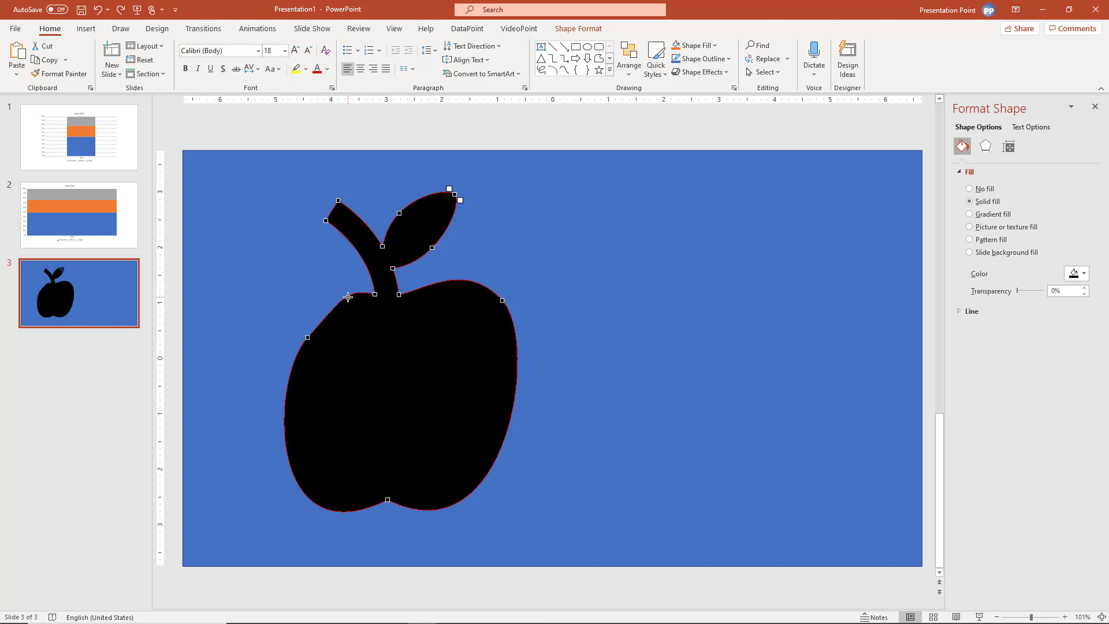
key(ctrl+z)
key(ctrl+z)
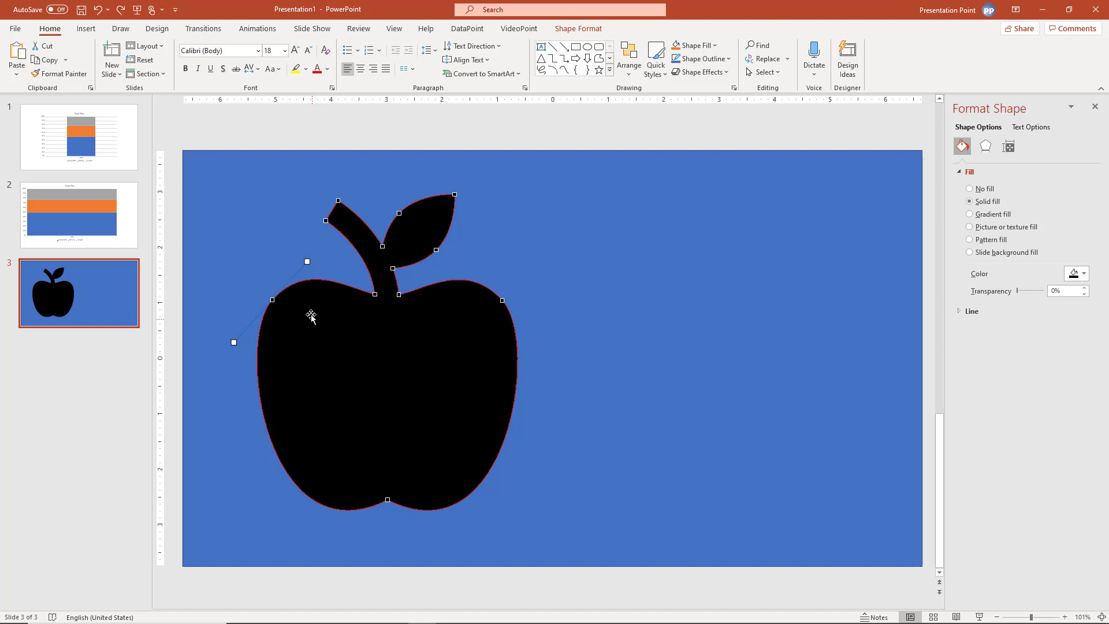
shift+click(241, 191)
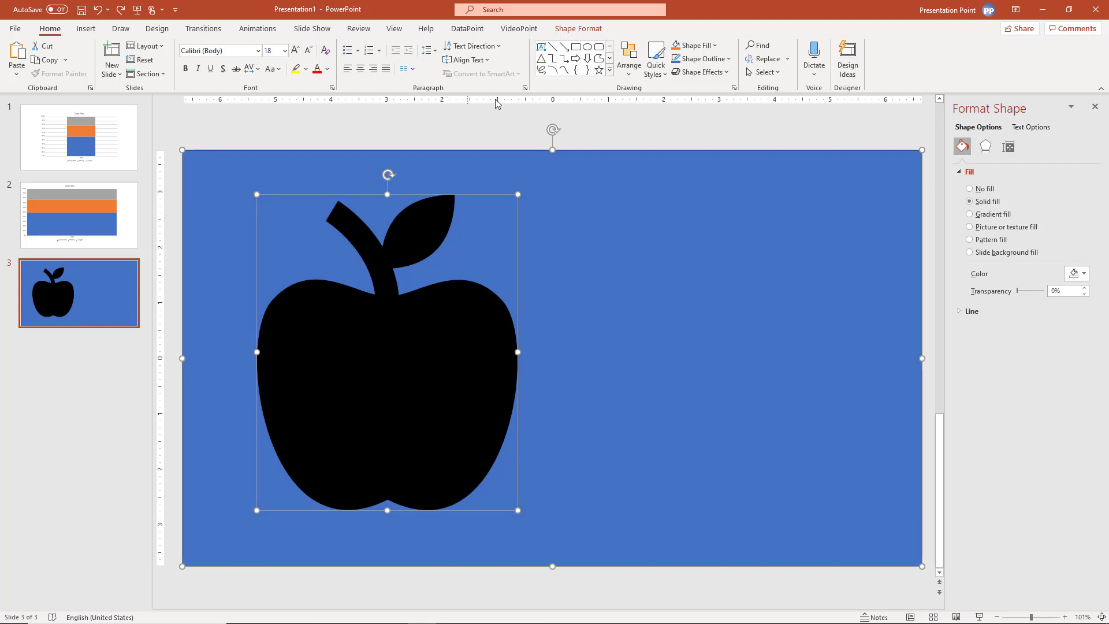
Combine the apple with the rectangle to cut an apple-shaped hole.
click(575, 29)
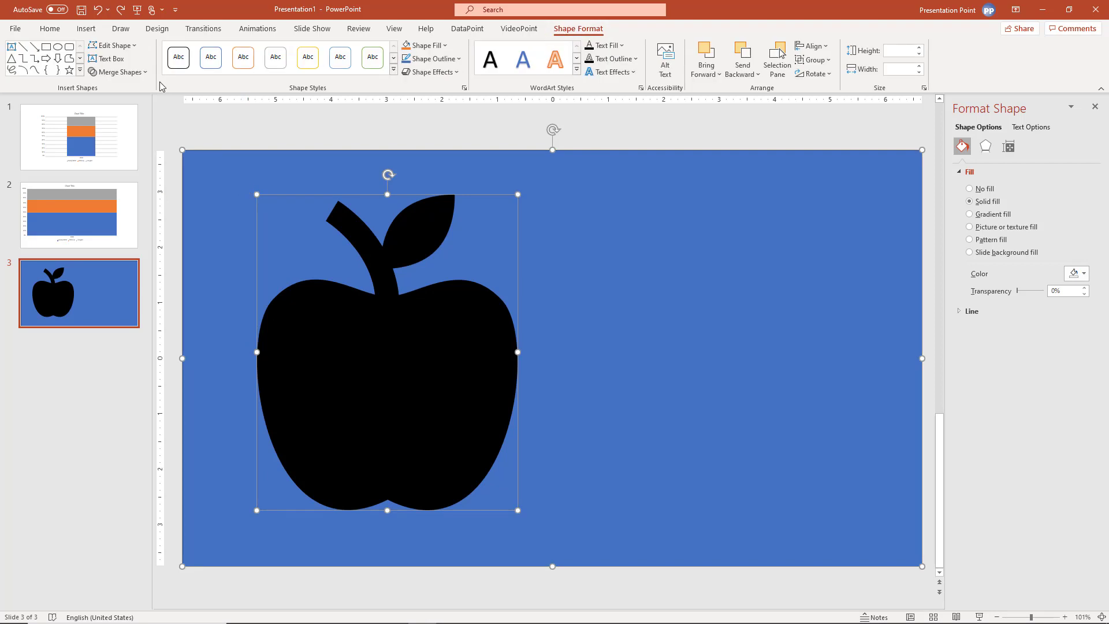
click(145, 72)
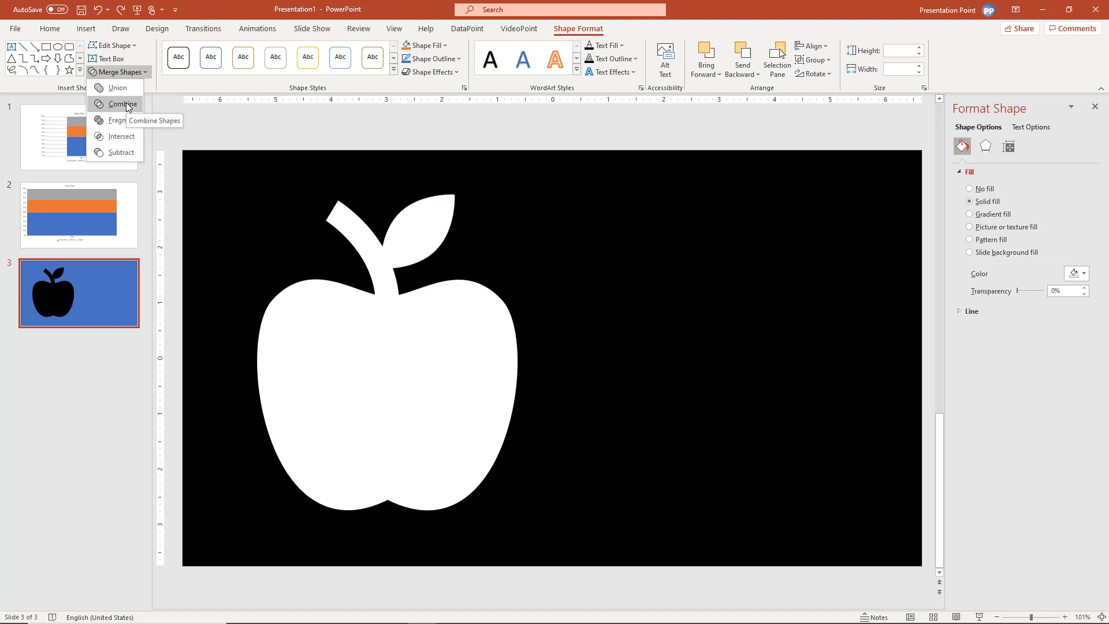
click(128, 105)
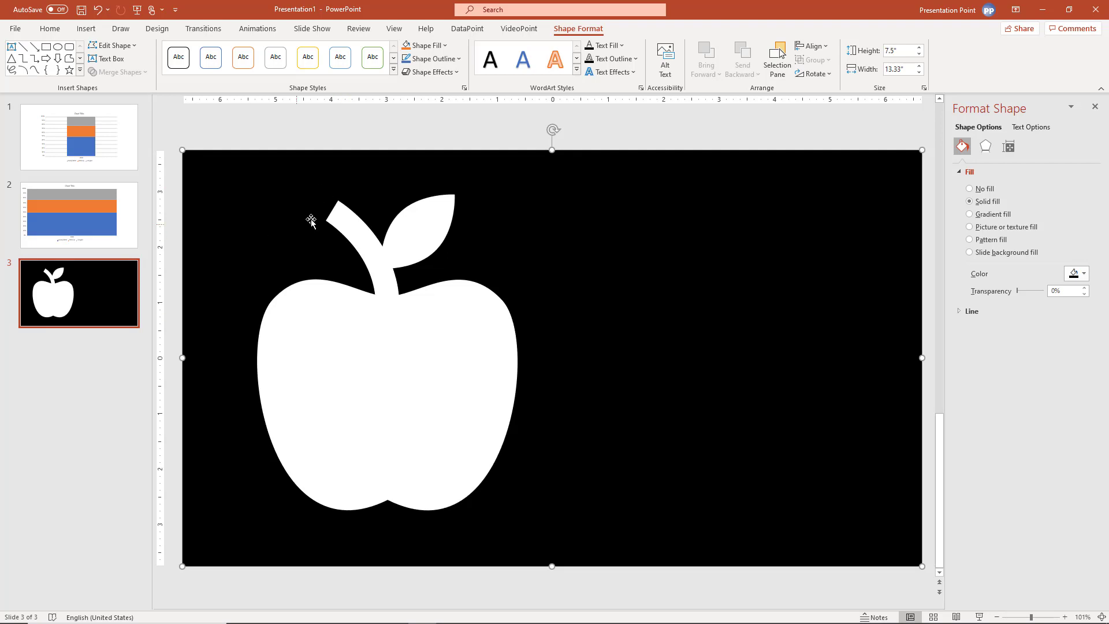
Align the cutout shape flush with the slide top and fill it light green.
drag(608, 208, 580, 394)
scroll(580, 393, down, 1)
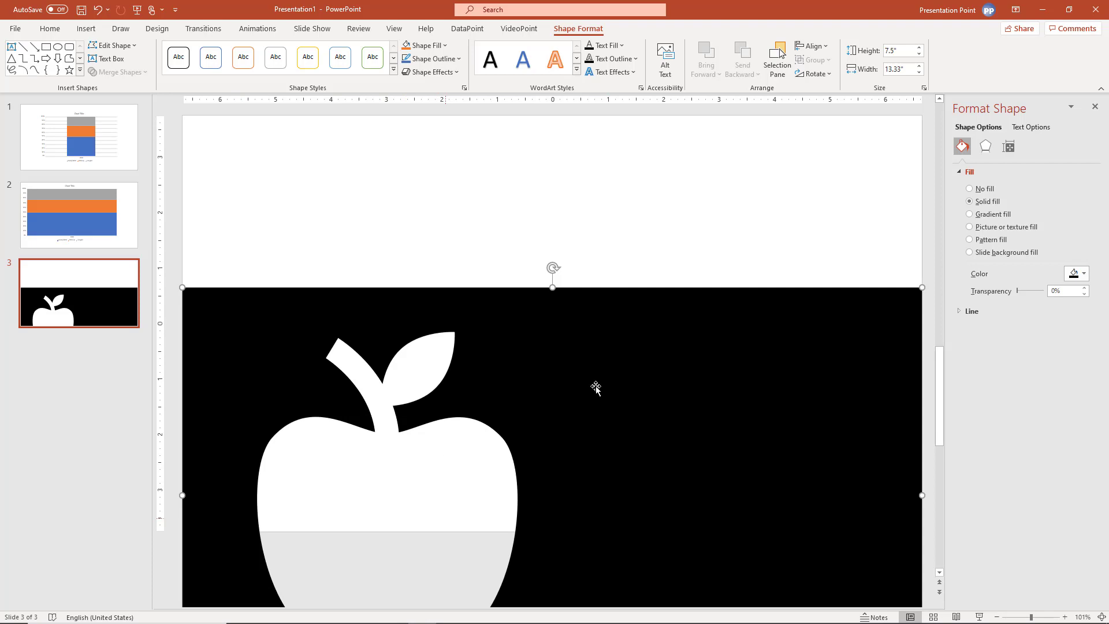
drag(639, 354, 641, 181)
scroll(636, 294, up, 1)
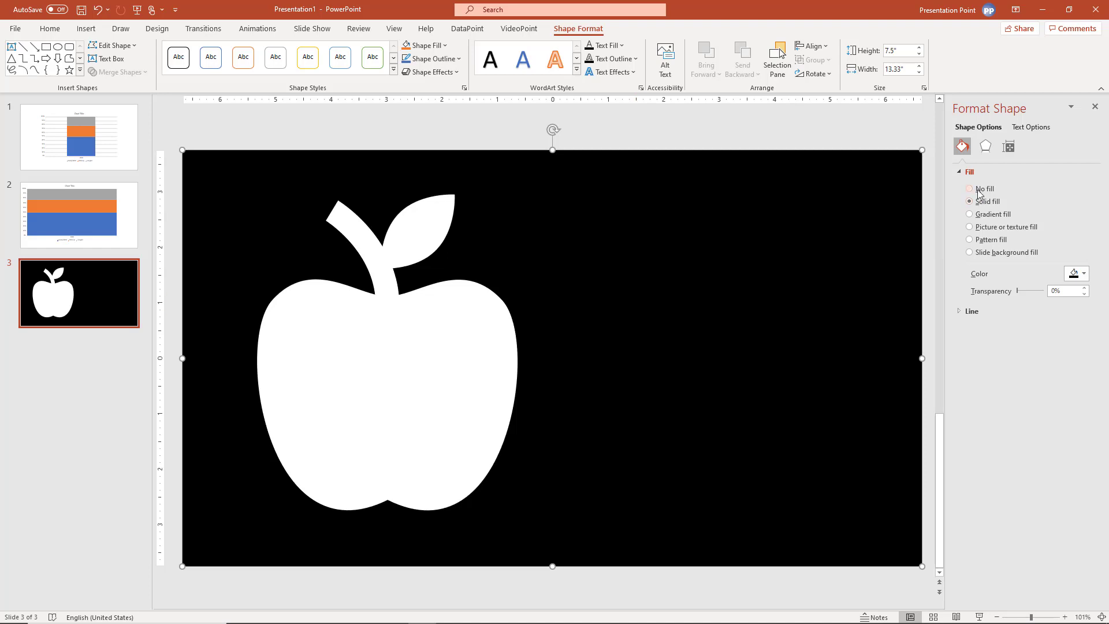
click(1084, 274)
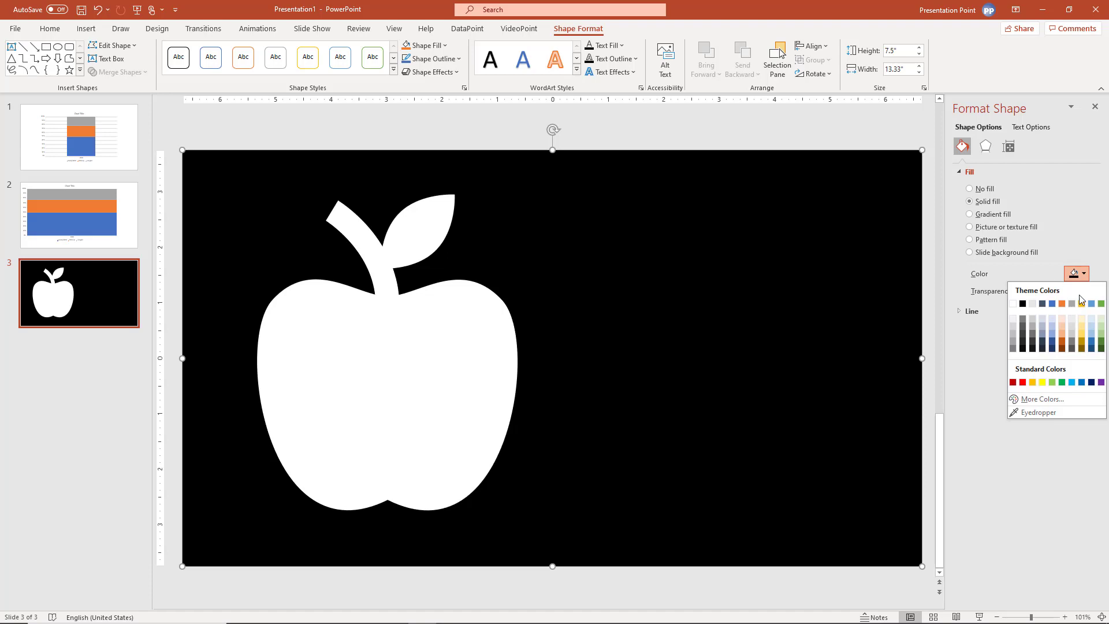
click(1101, 333)
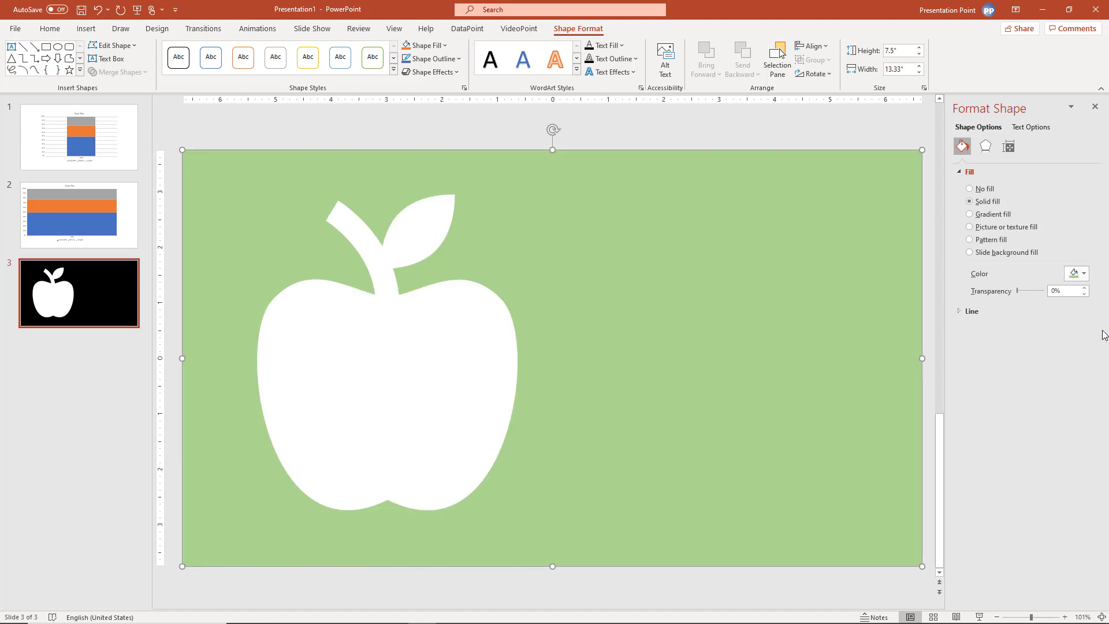
Copy the green apple cutout onto slide 2 using the destination theme and align it with the top.
right_click(622, 280)
click(655, 310)
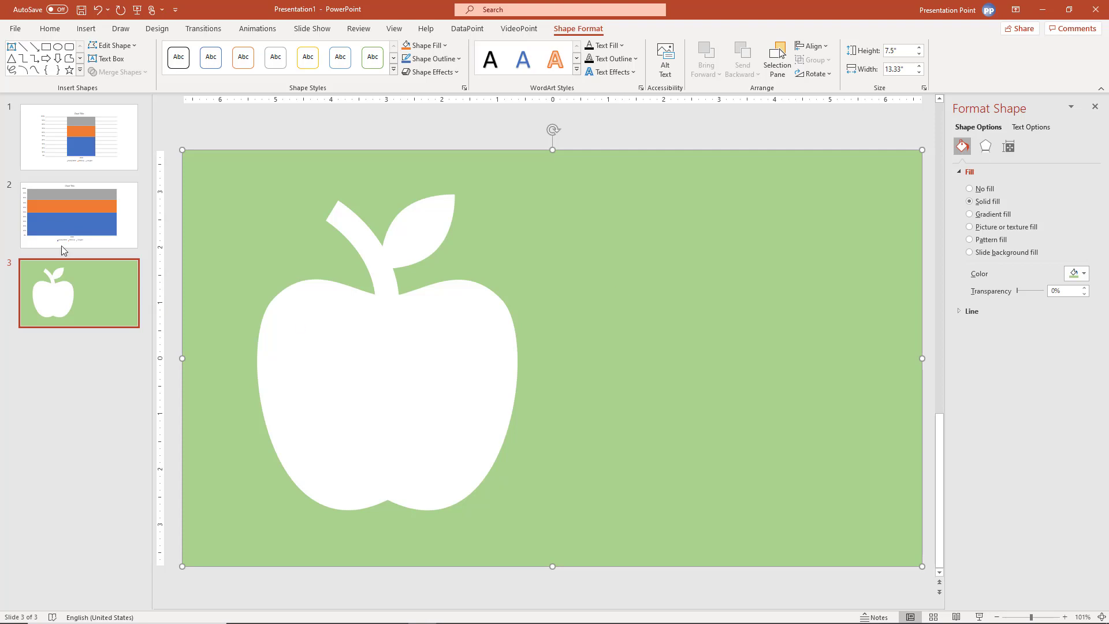
click(62, 221)
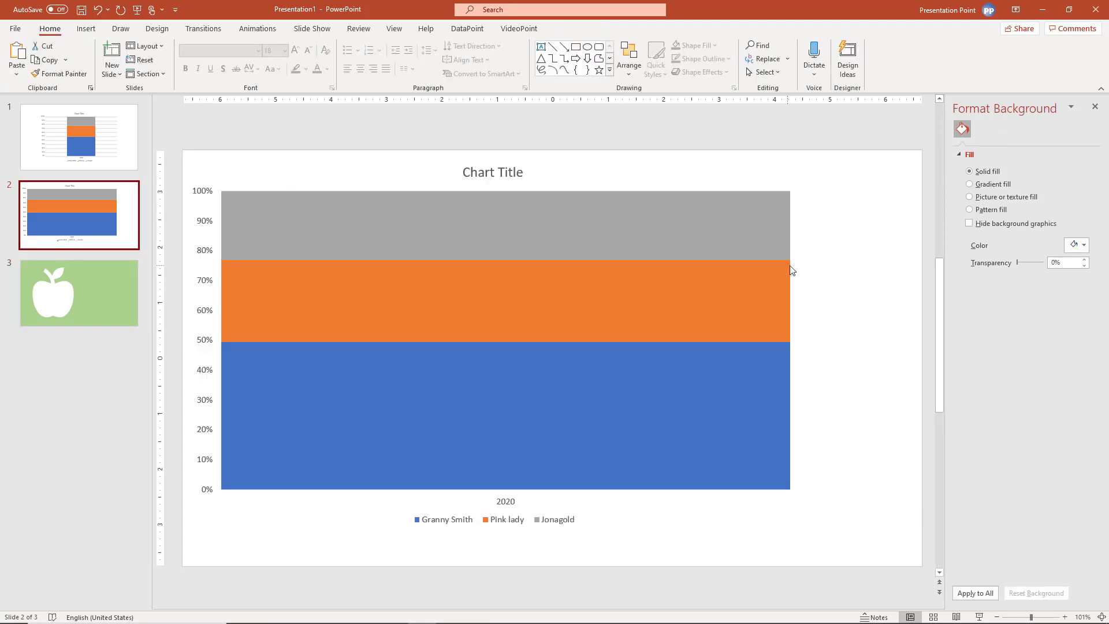
right_click(891, 234)
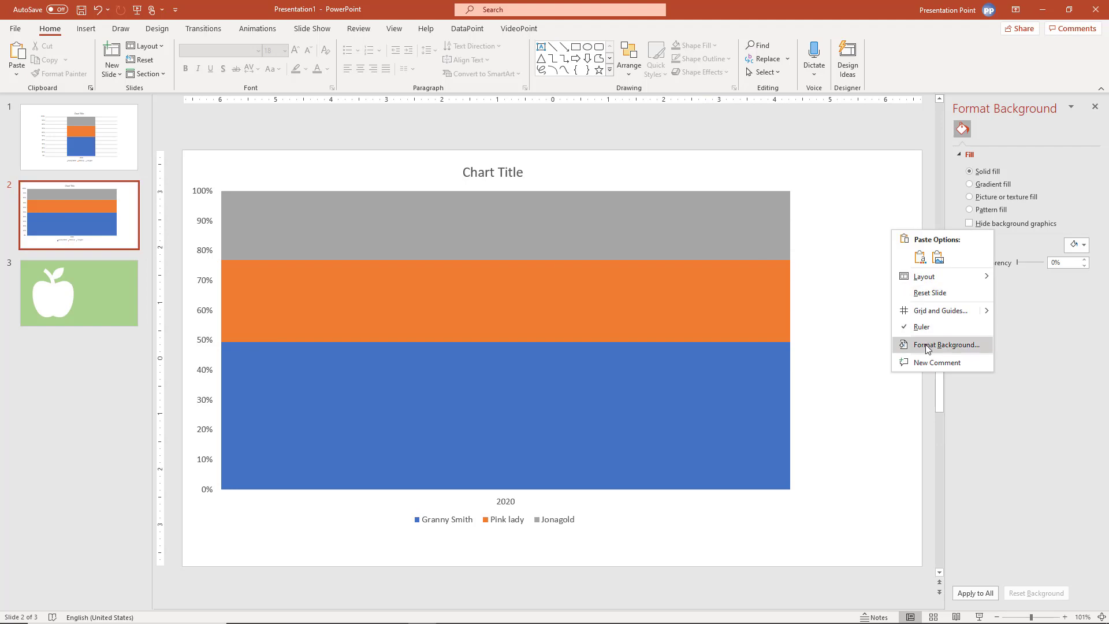
click(920, 257)
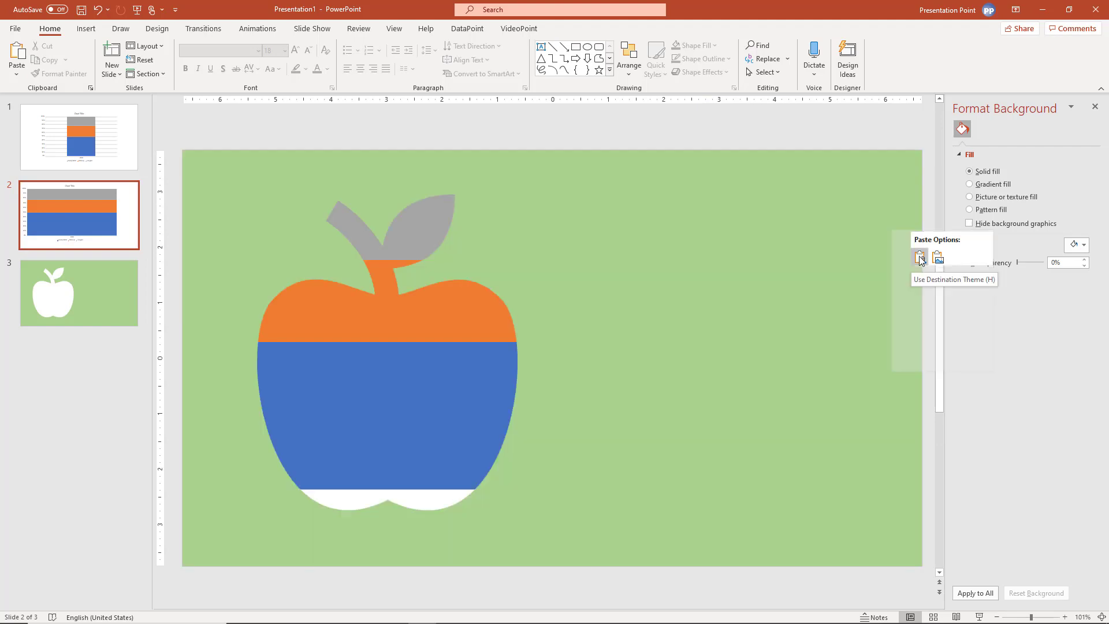
click(318, 407)
click(380, 294)
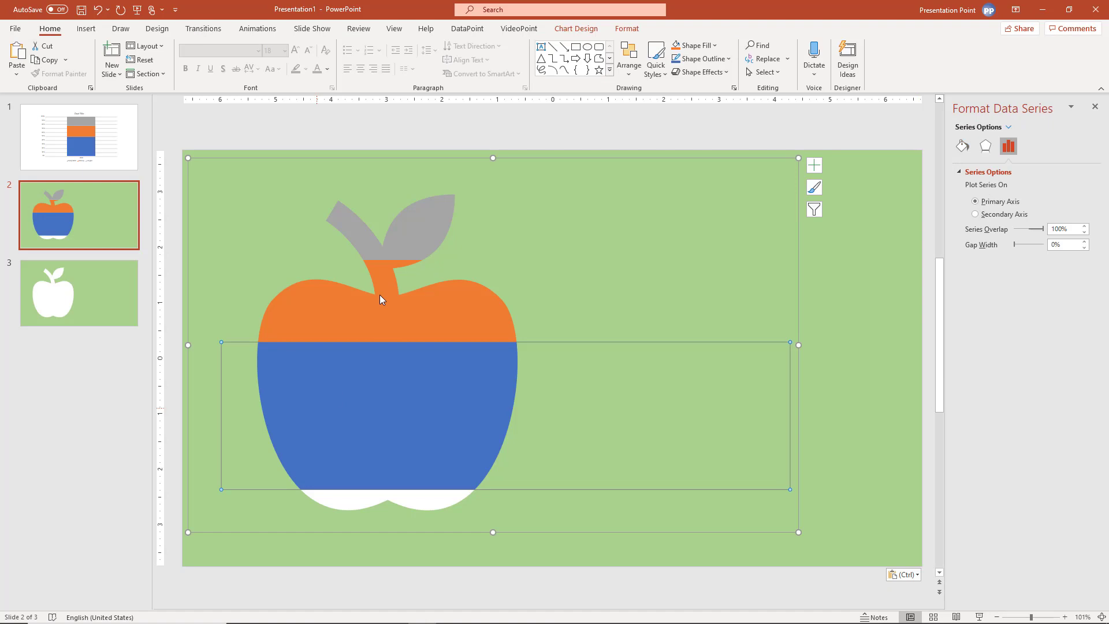
mouse_move(833, 247)
mouse_down()
mouse_move(831, 234)
mouse_move(830, 249)
mouse_up()
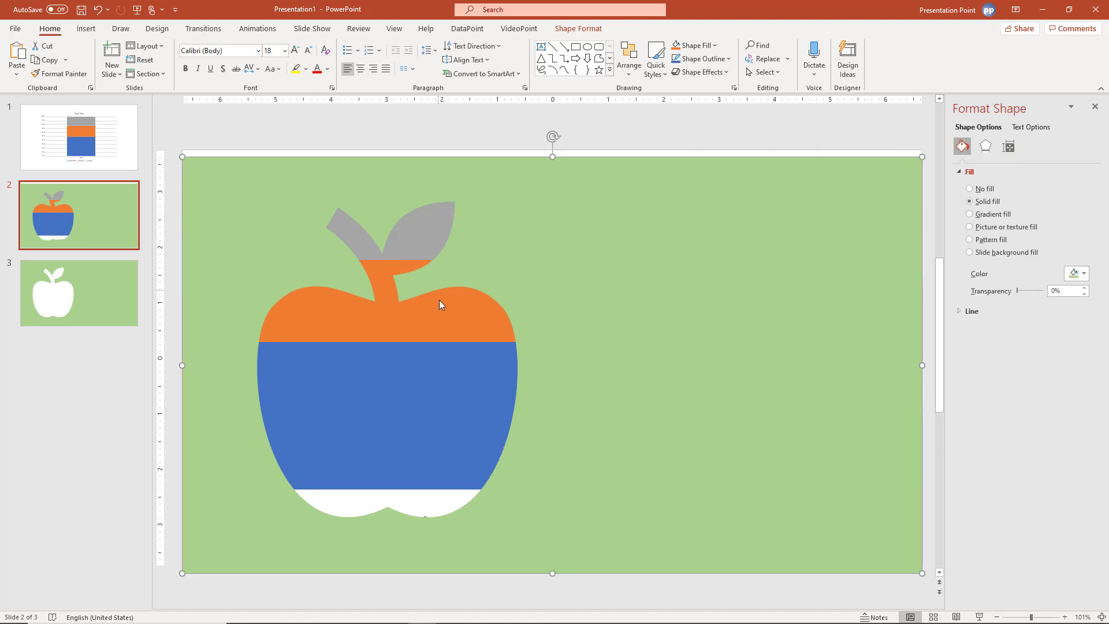
drag(899, 210, 899, 198)
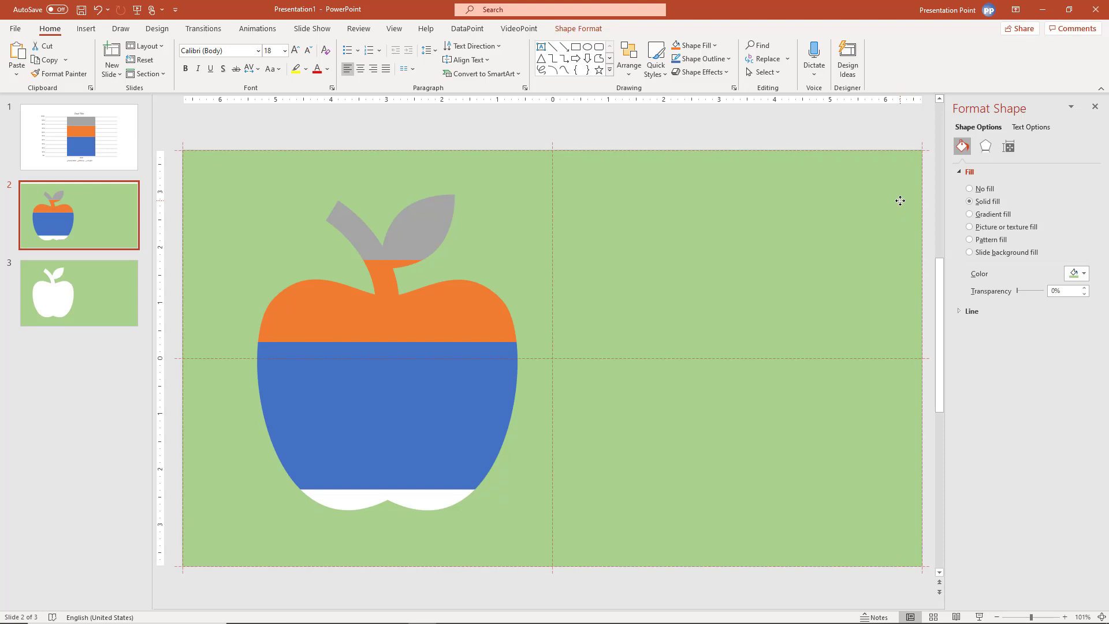
Move the chart down so its grey, orange and blue bars fill the apple.
click(358, 460)
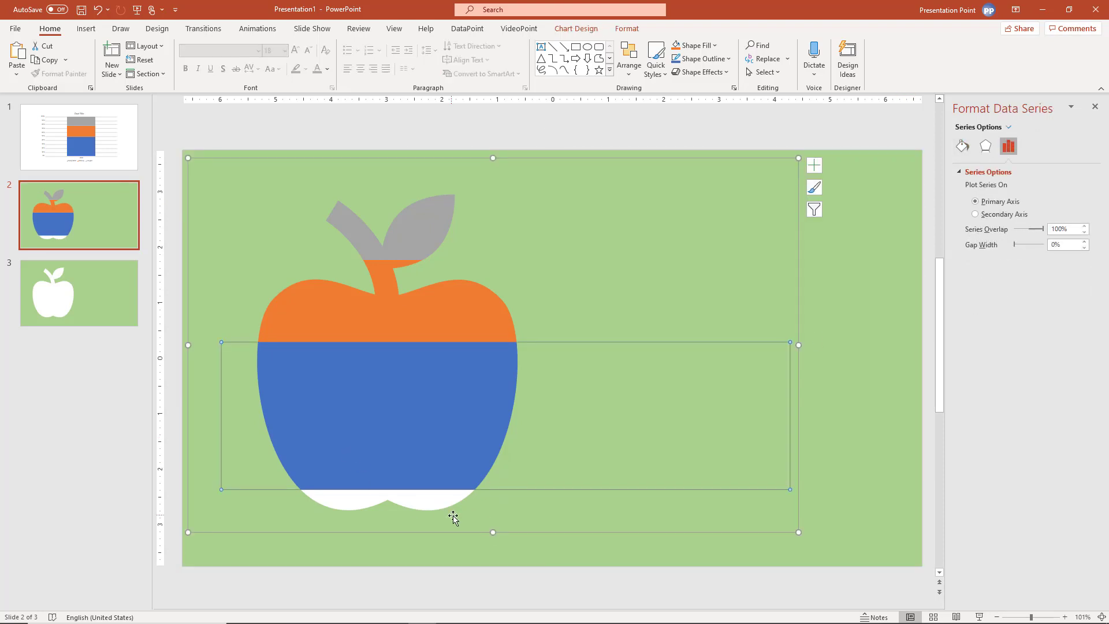
drag(489, 530, 488, 563)
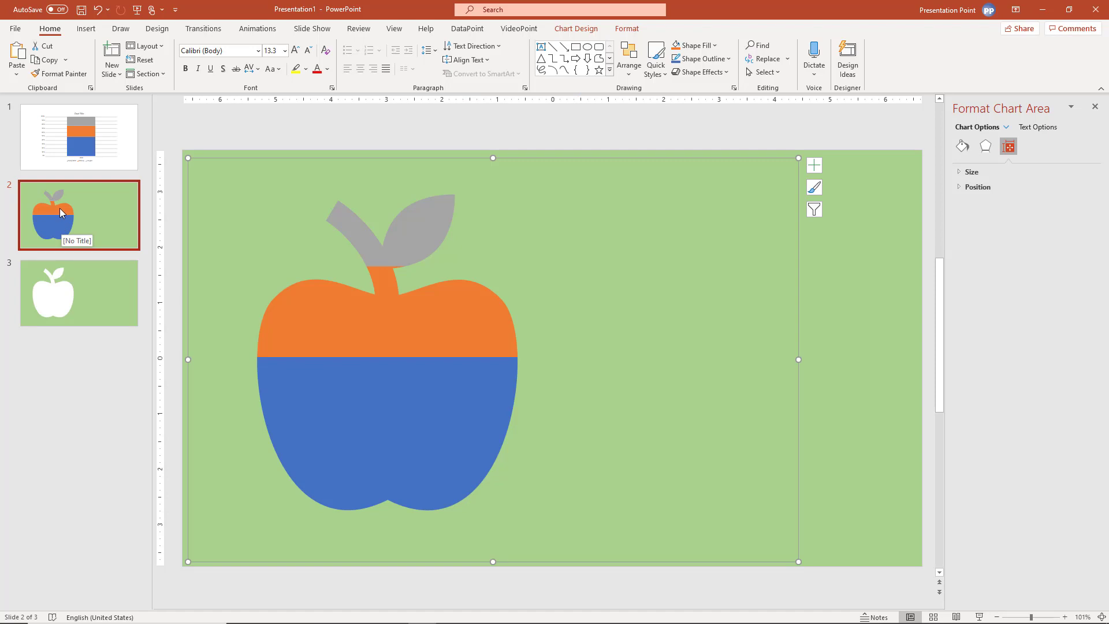
click(60, 207)
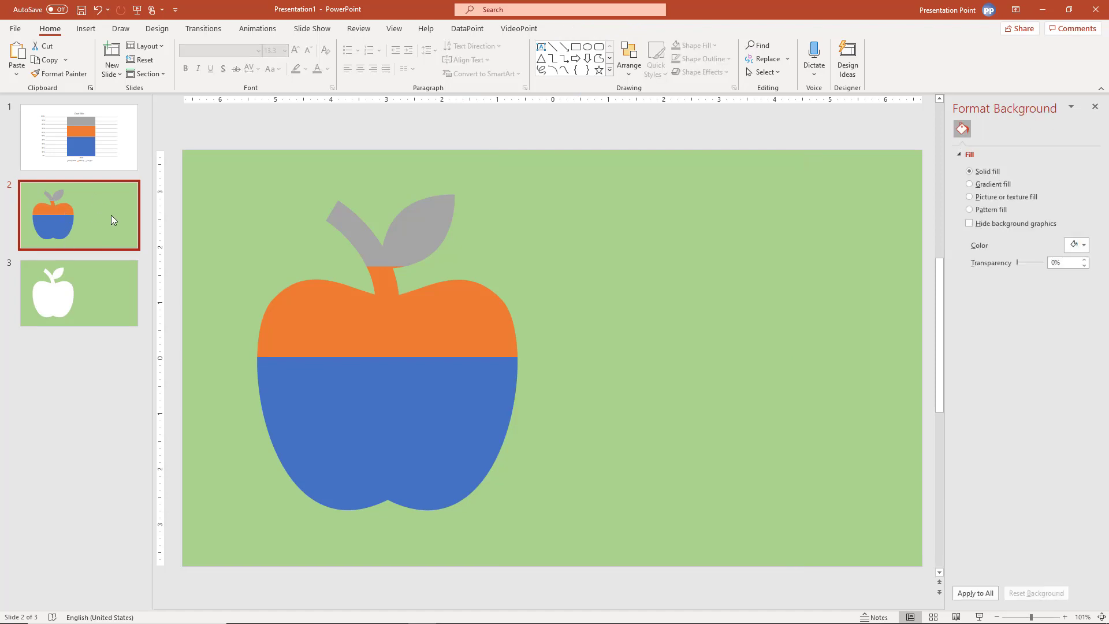
Add a text box reading 'Jonagold' to the right of the apple.
click(86, 29)
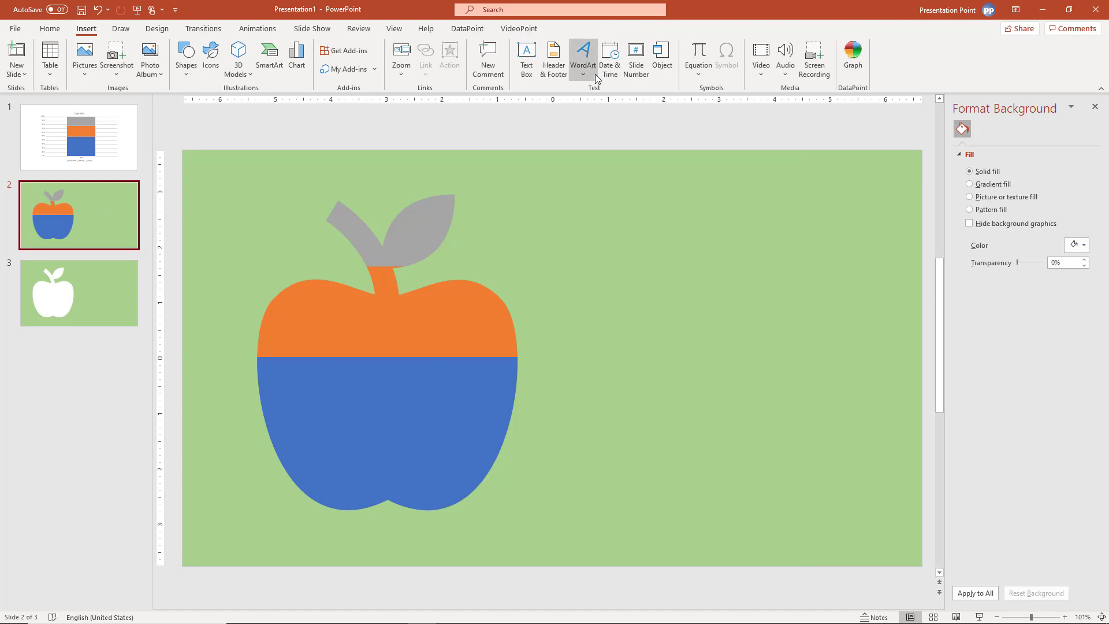
click(527, 58)
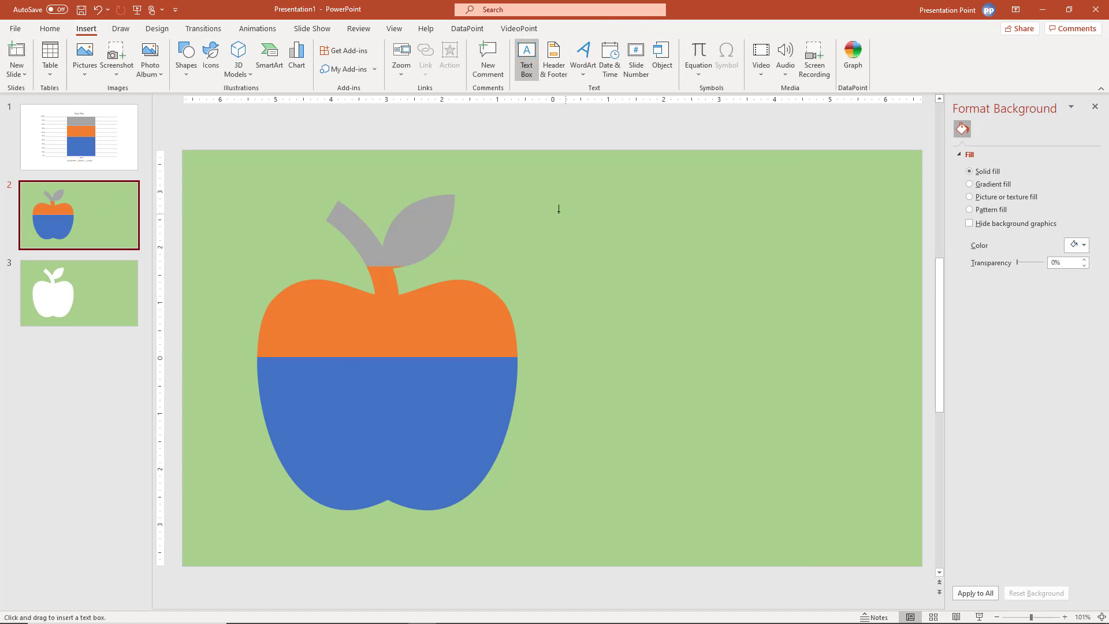
drag(546, 206, 783, 241)
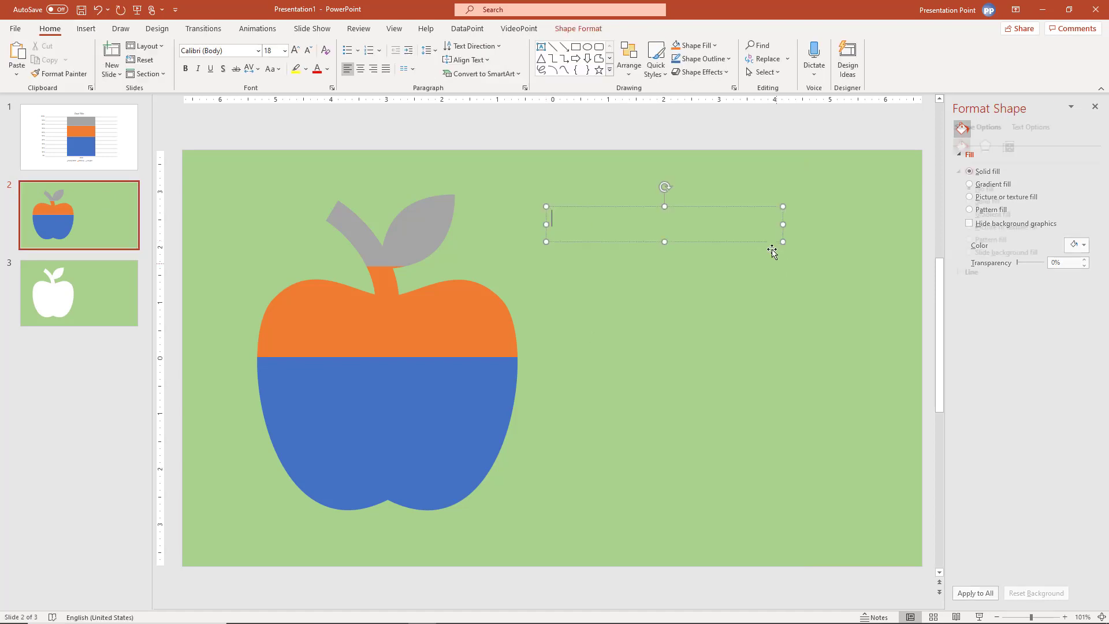
text(Jonagol)
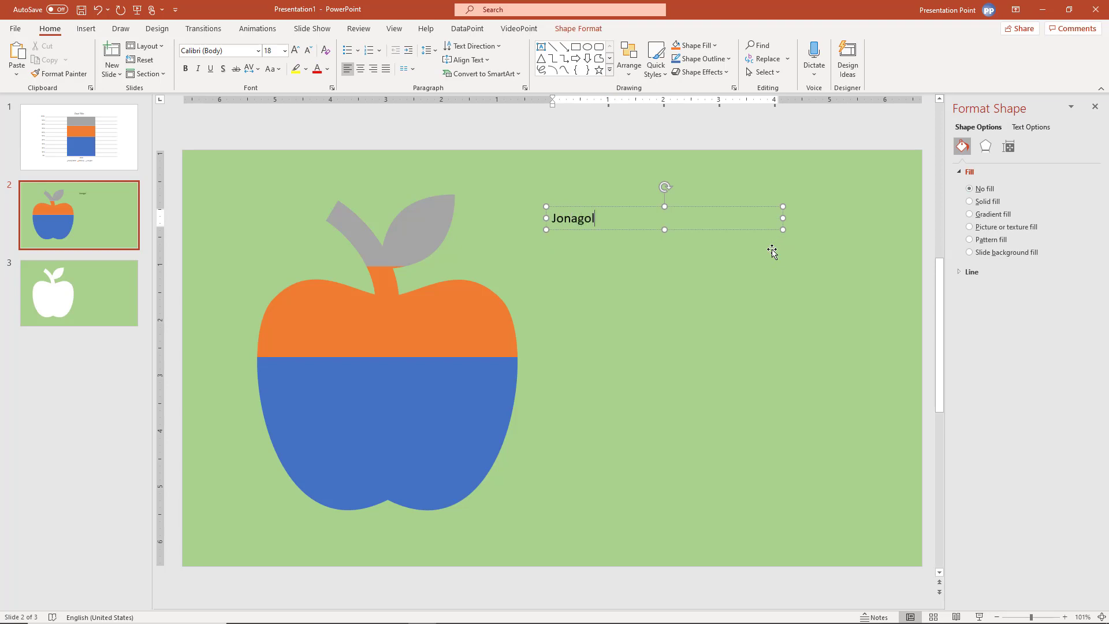
text(d)
key(Escape)
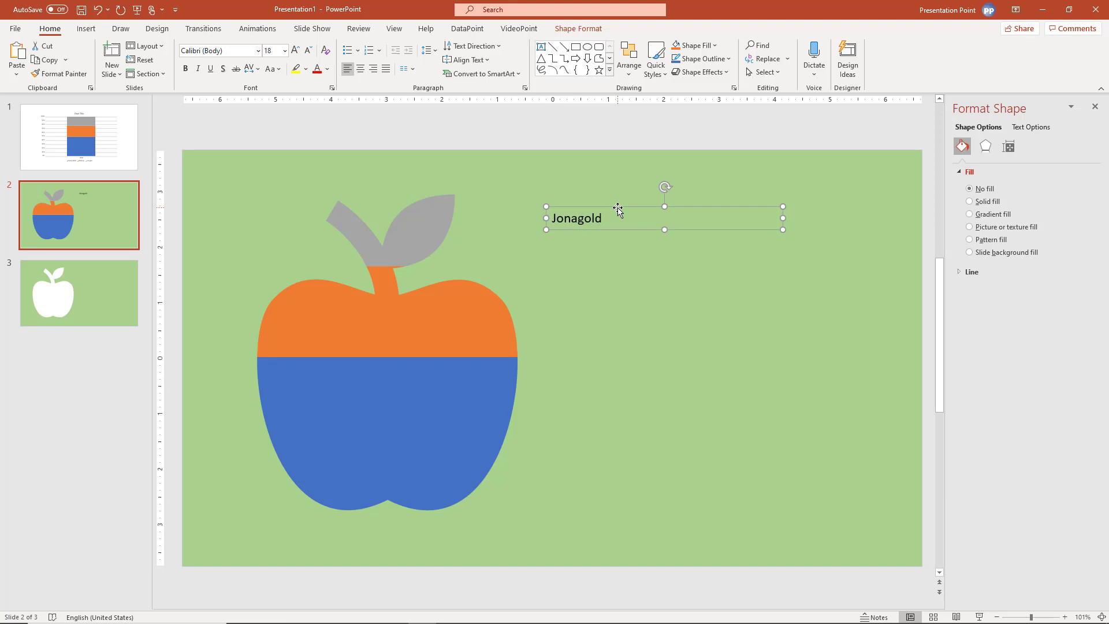
Set the Jonagold label to Myriad Pro Black at 36 pt.
click(259, 50)
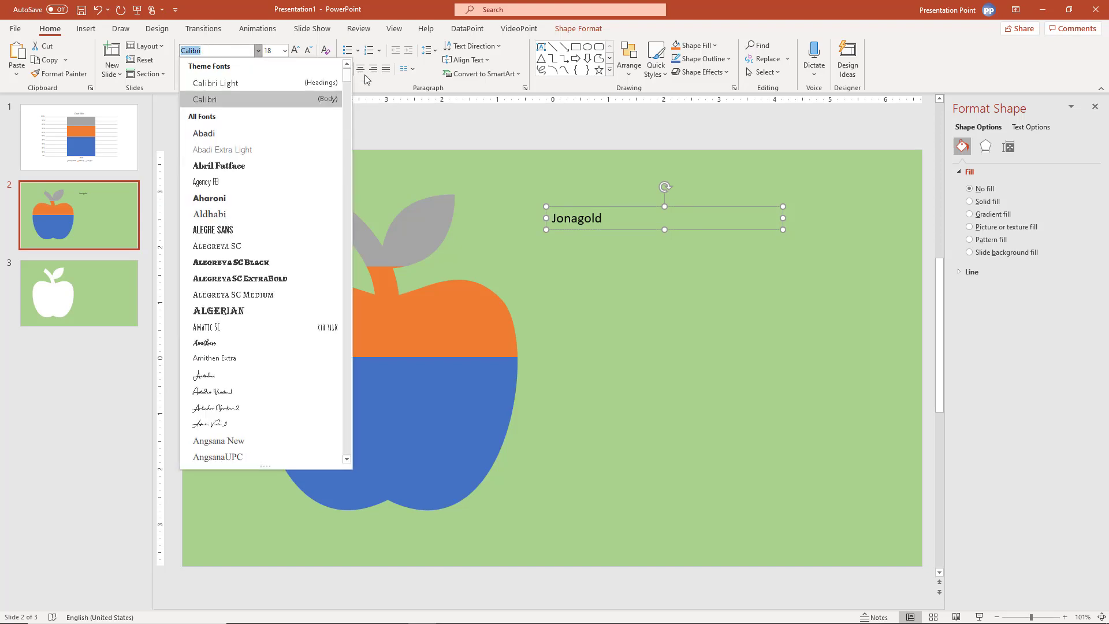
drag(345, 75, 359, 298)
click(281, 276)
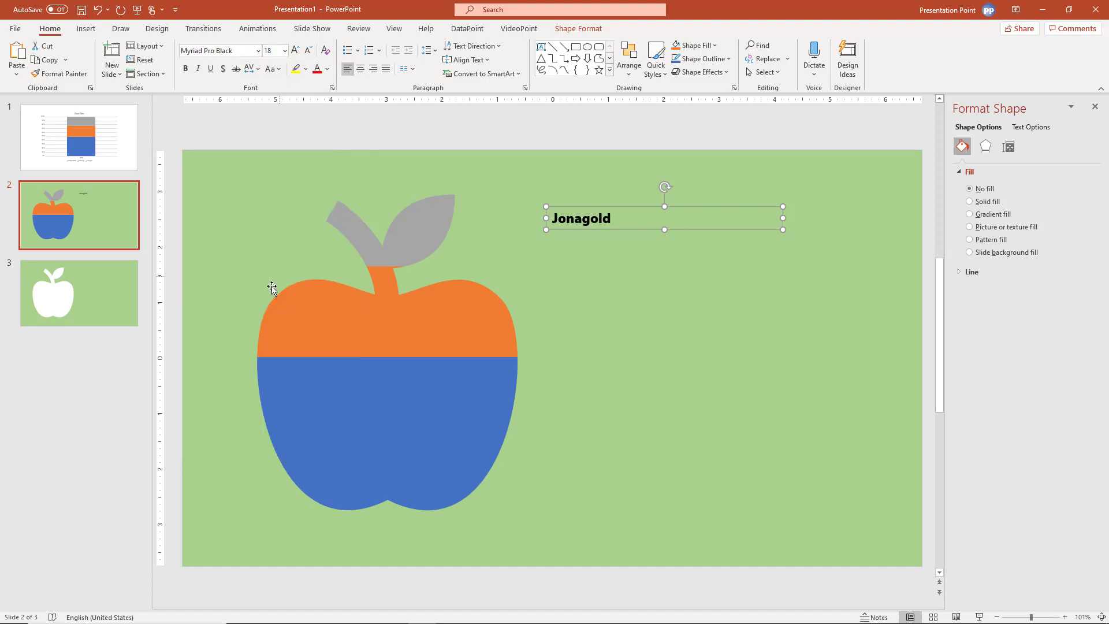
click(294, 50)
click(294, 51)
click(294, 50)
click(294, 50)
click(295, 50)
Widen the Jonagold text box and place a copy below it.
click(605, 203)
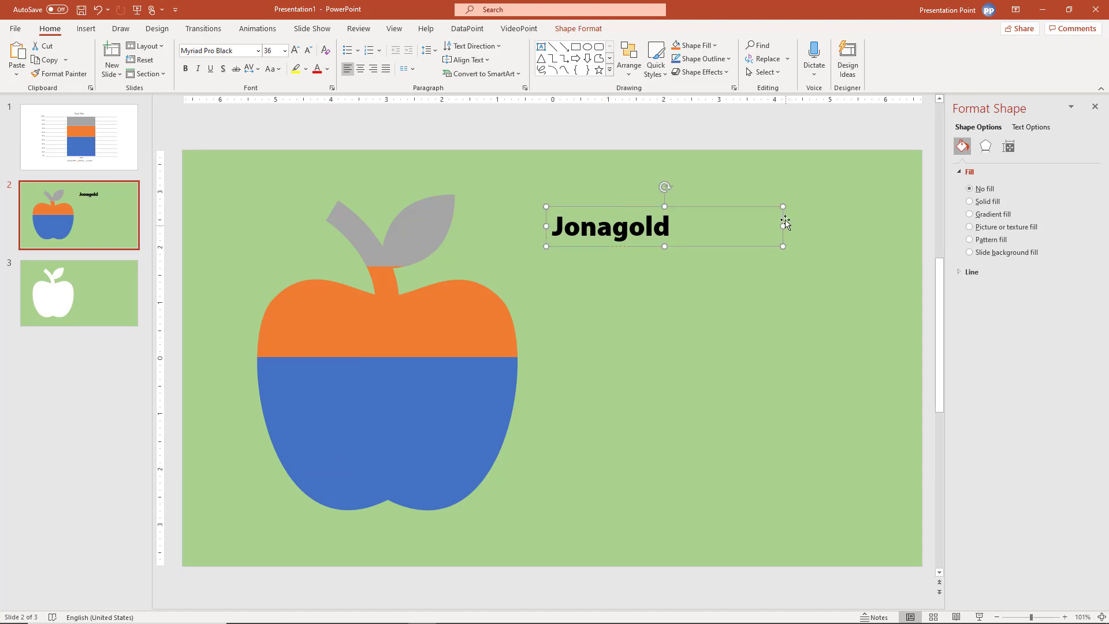
drag(782, 226, 904, 225)
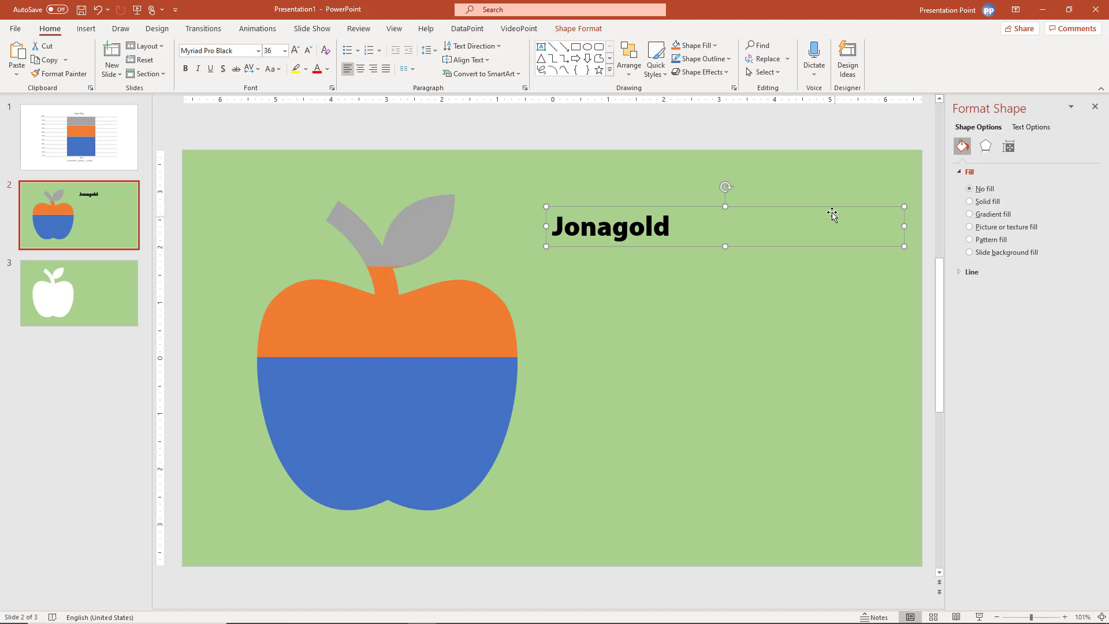
drag(827, 212, 761, 289)
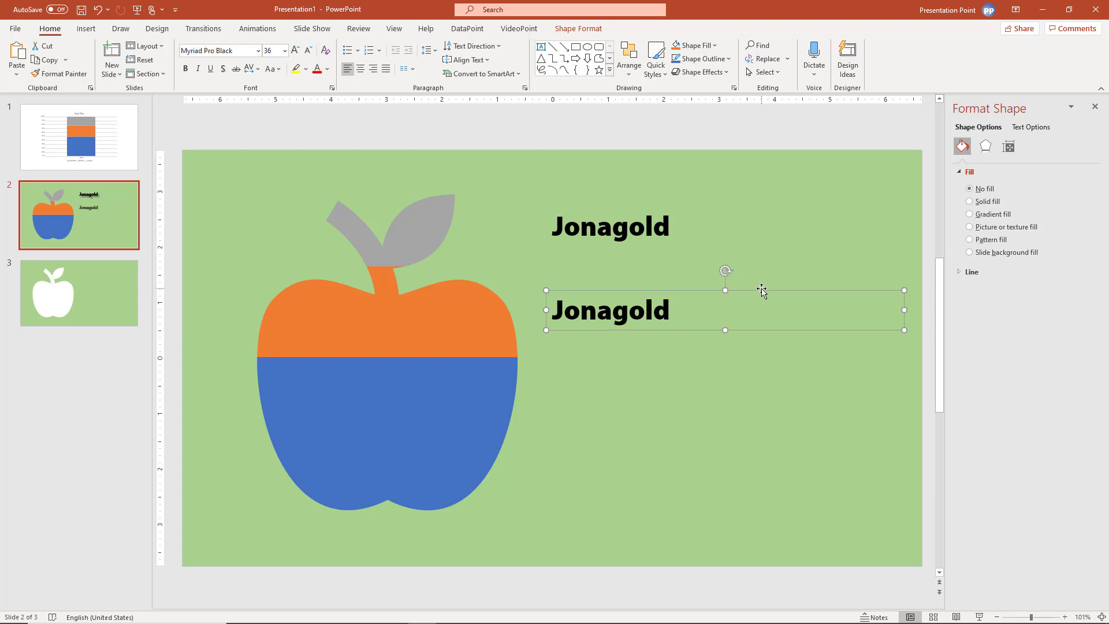
Duplicate the label as a third box below and retype it as 'Granny Smith'.
key(ctrl+d)
key(Escape)
drag(653, 378, 654, 391)
double_click(619, 426)
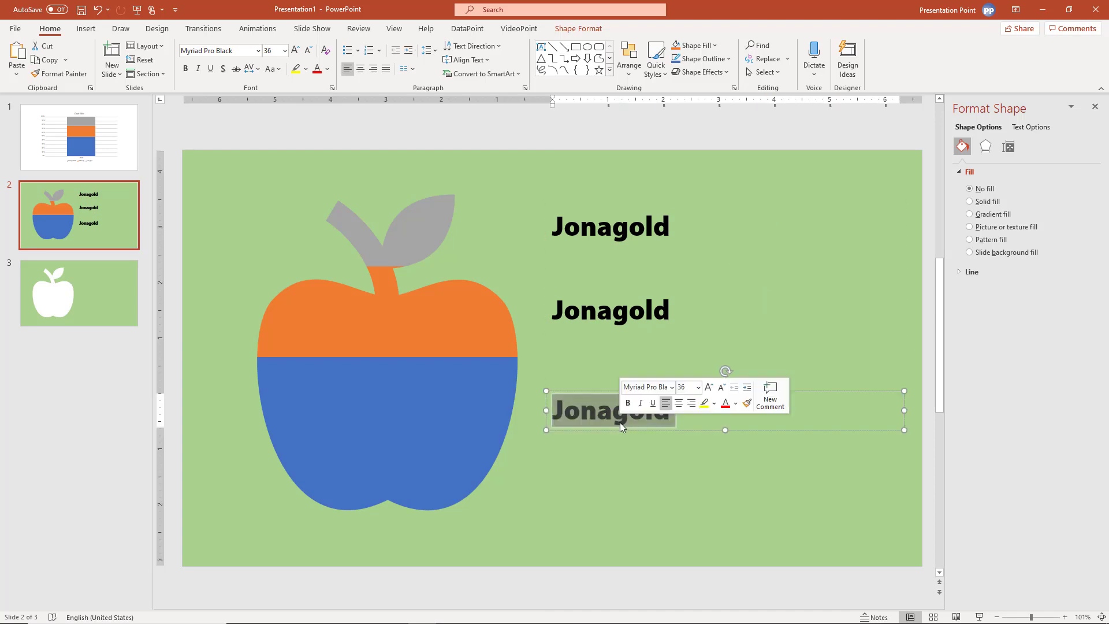
text(Gr)
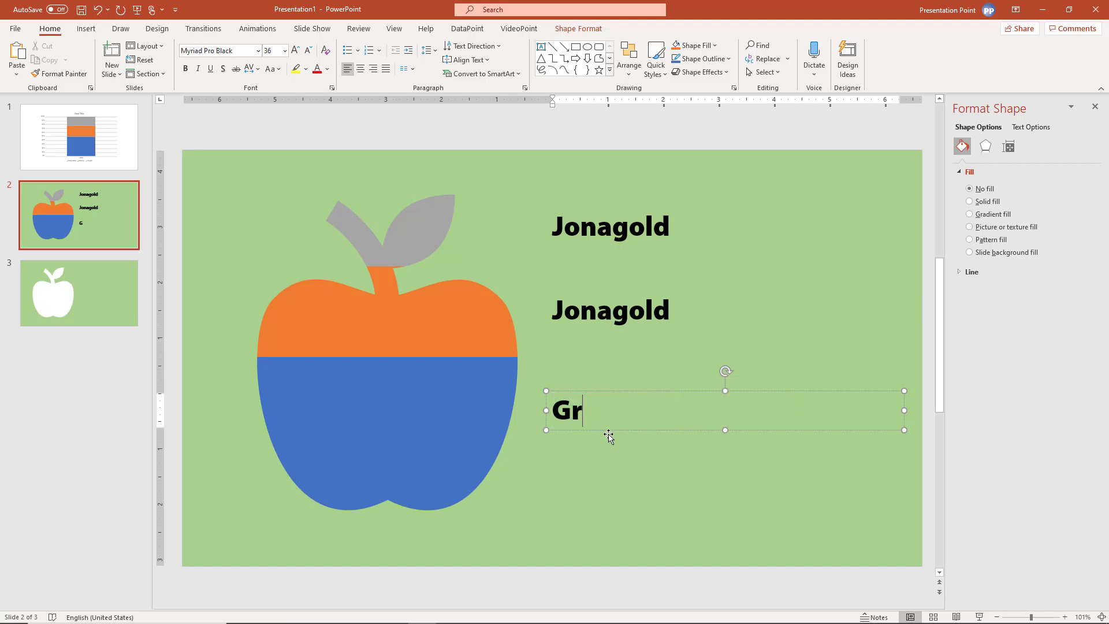
text(anny Smith)
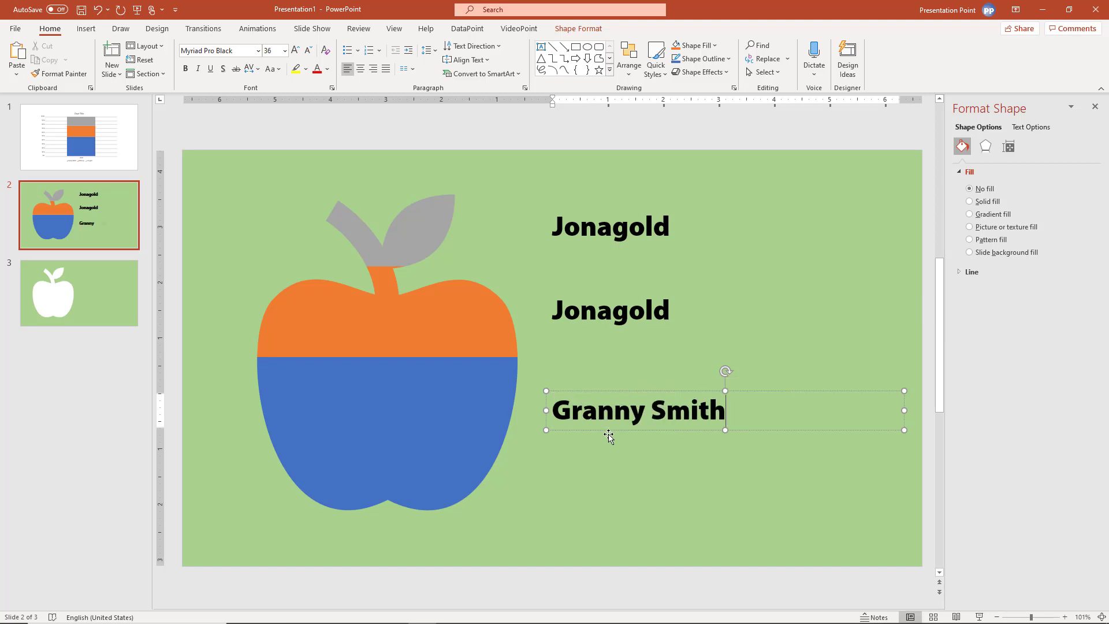
Change the second label's text to 'Pink Lady'.
double_click(584, 312)
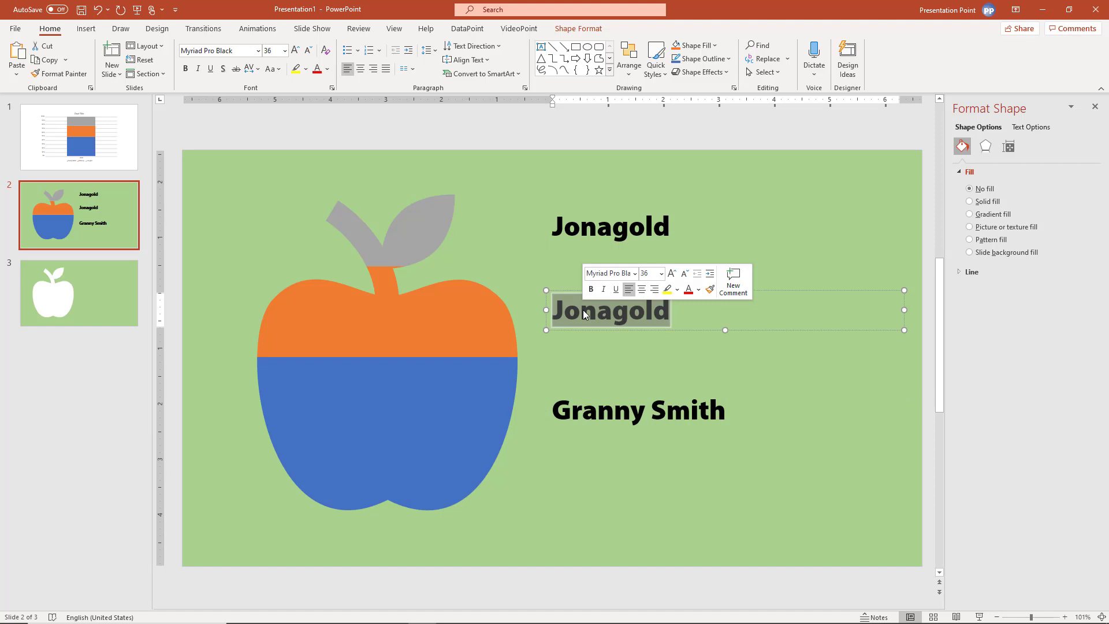
text(Pink)
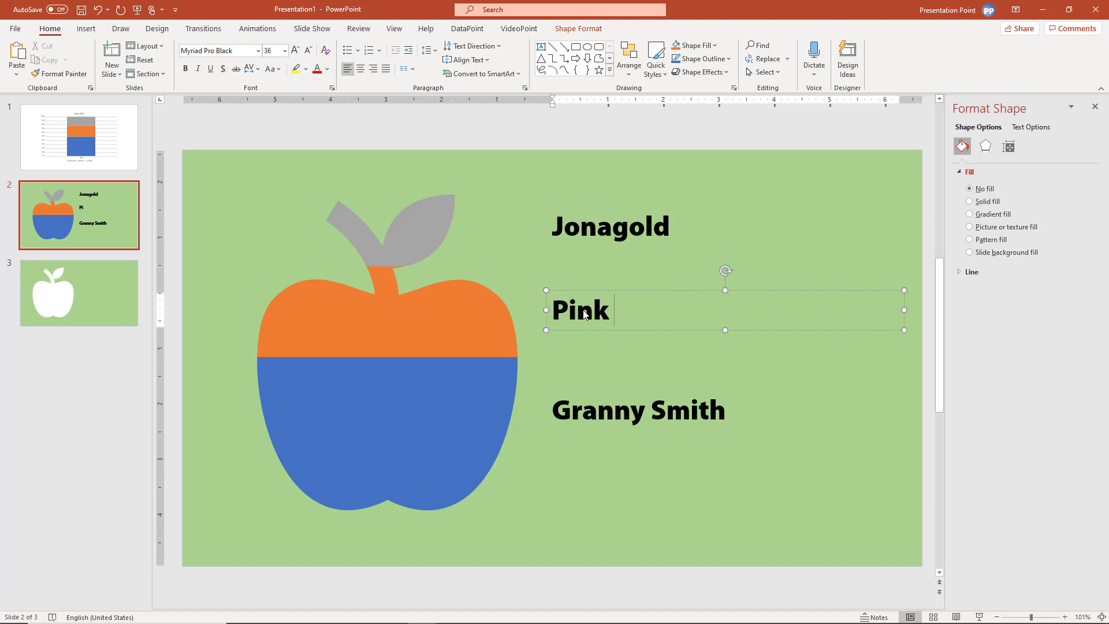
text( Ladt)
key(BackSpace)
text(y)
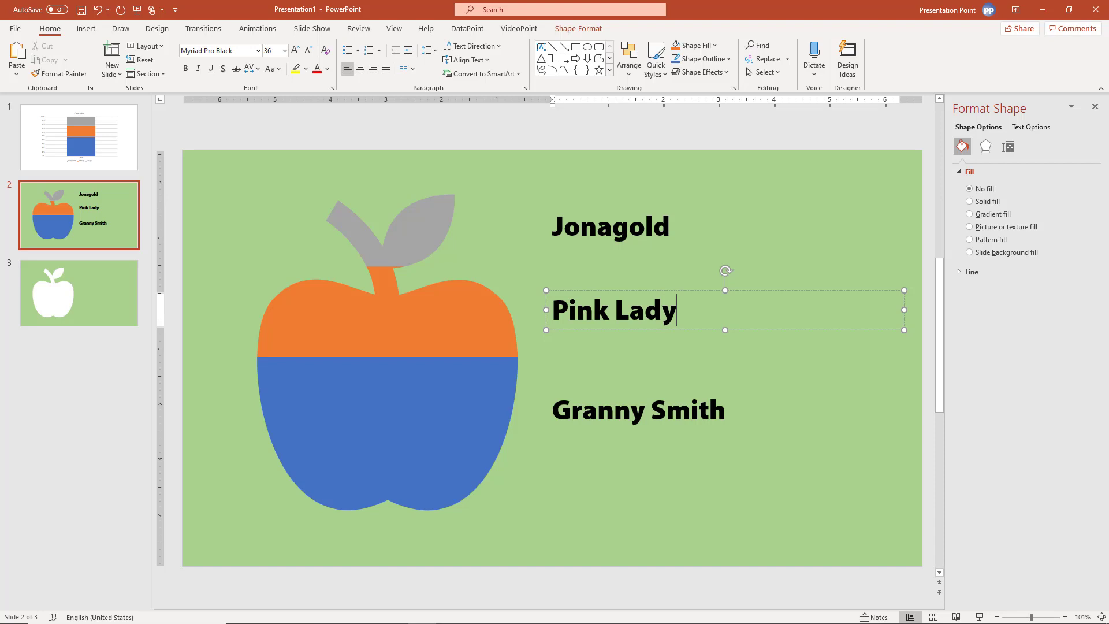
click(602, 215)
Colour the Jonagold label grey with the eyedropper, matching the leaf.
click(598, 208)
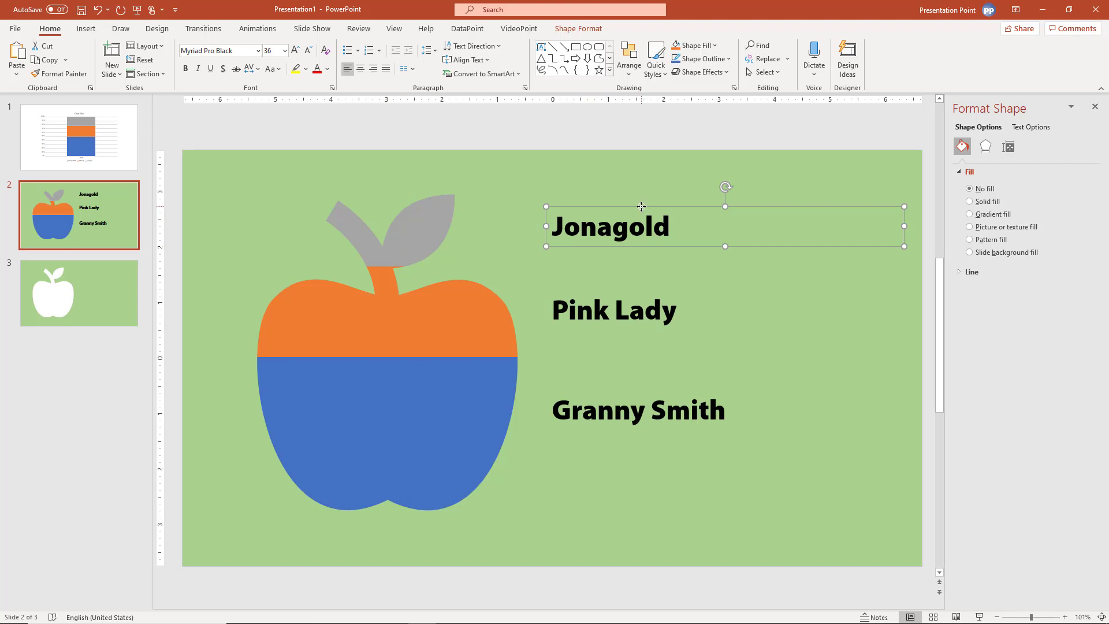
click(332, 69)
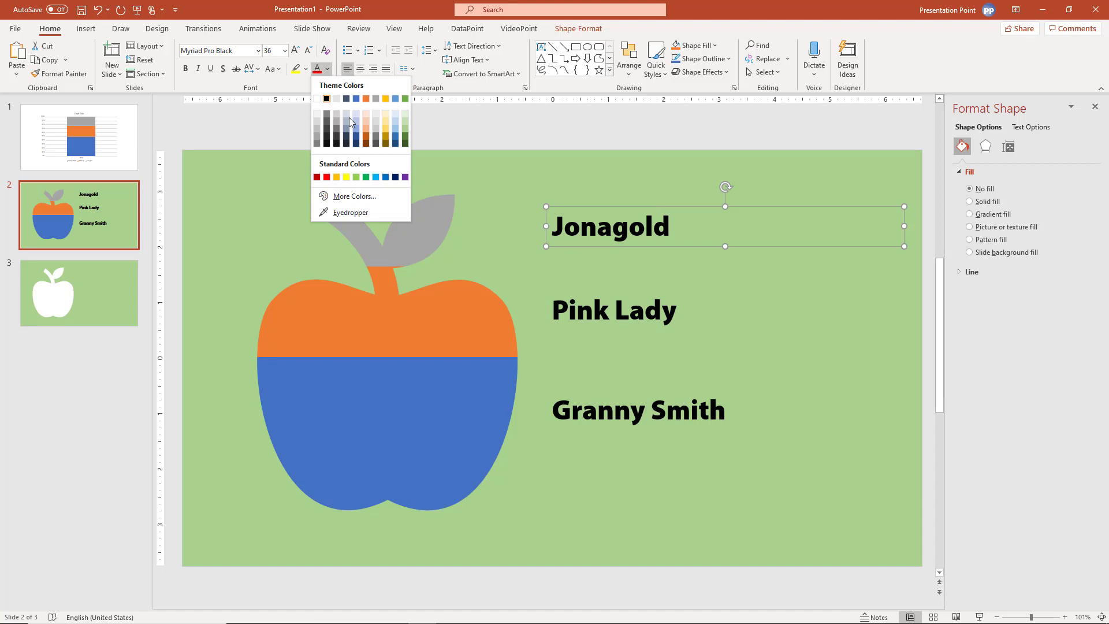
click(351, 212)
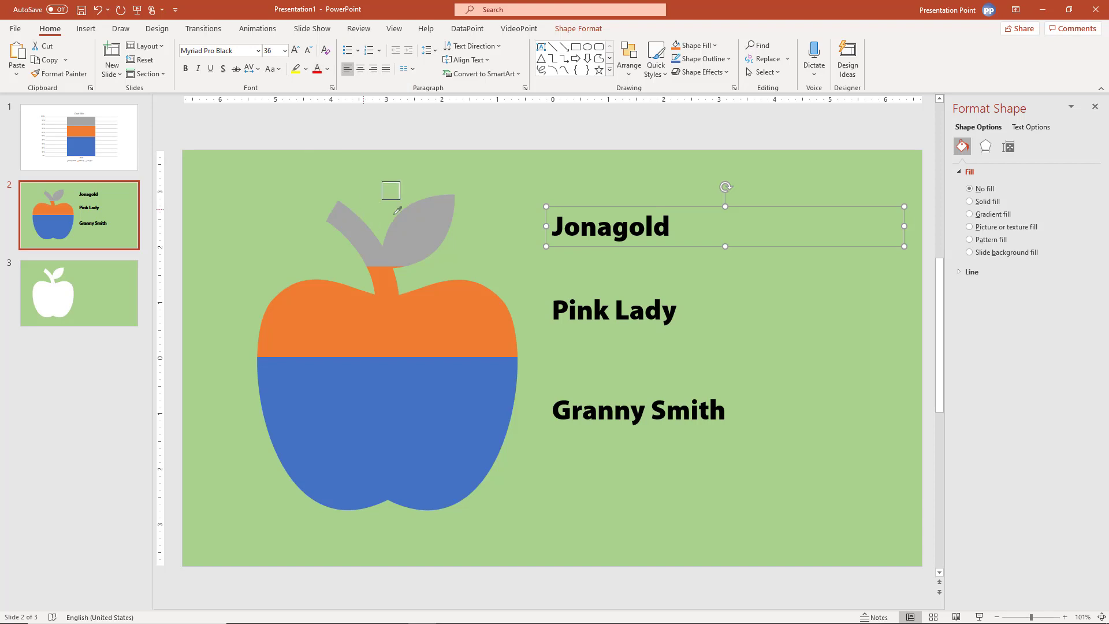
mouse_move(427, 219)
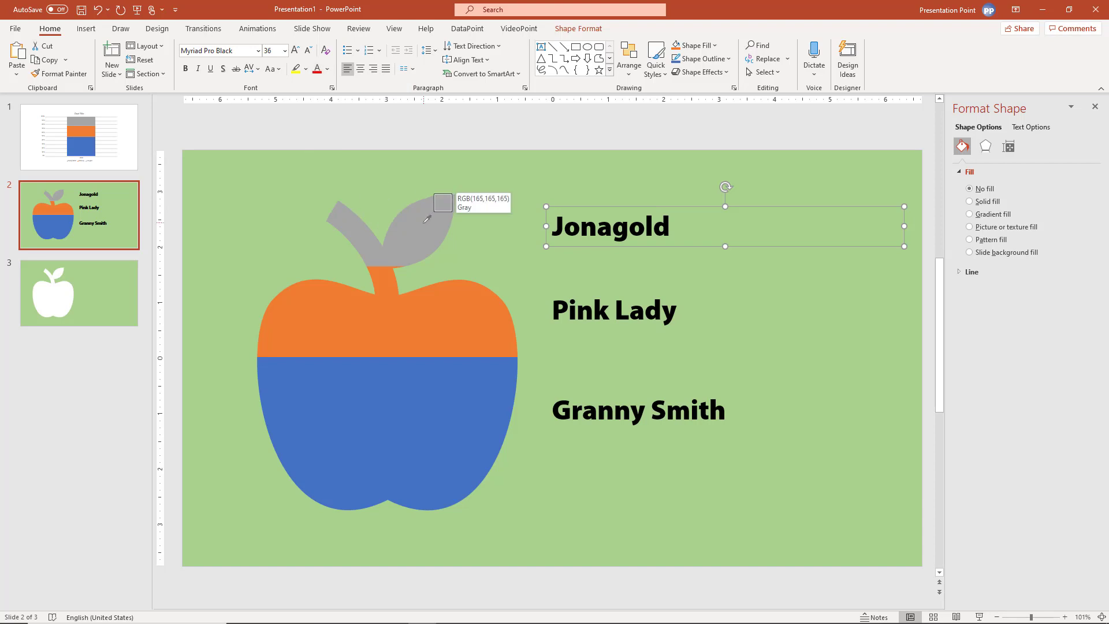
click(427, 219)
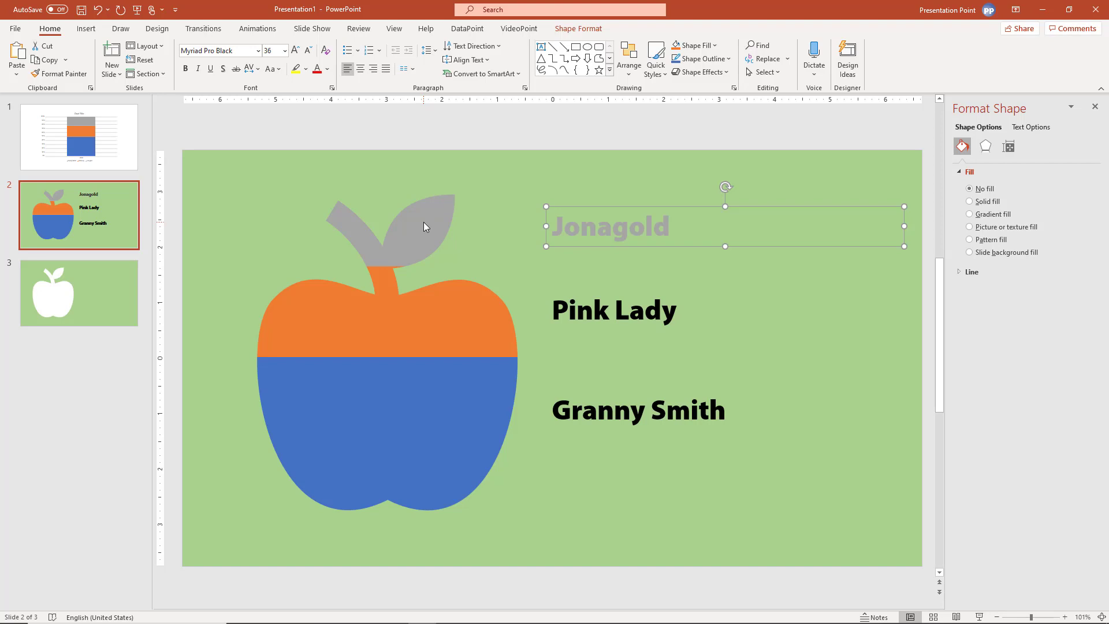
Colour the Pink Lady label orange to match the apple top.
click(589, 303)
double_click(589, 303)
click(579, 290)
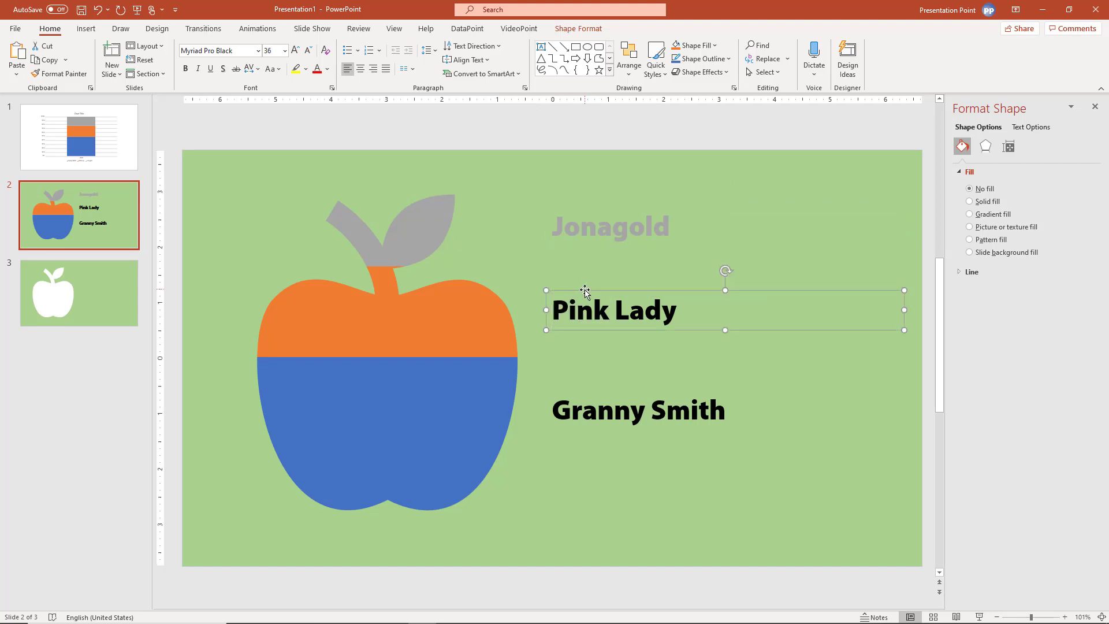
click(327, 68)
click(350, 246)
click(383, 349)
Colour the Granny Smith label blue to match the apple bottom, then view the slides.
click(547, 412)
double_click(547, 412)
click(547, 387)
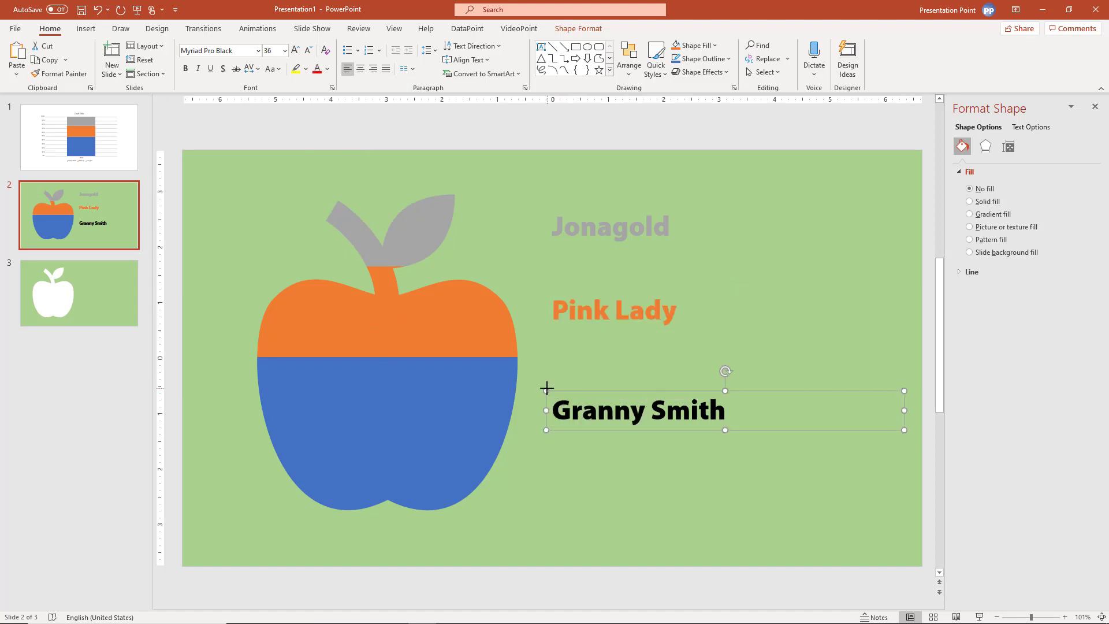
click(327, 69)
click(347, 245)
click(345, 398)
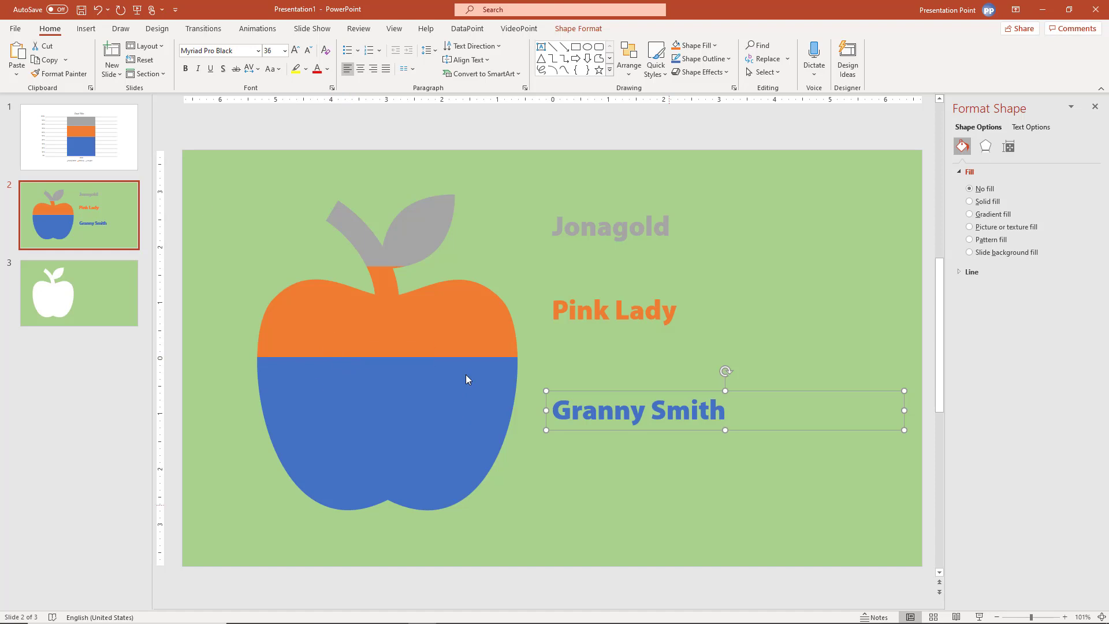
click(99, 132)
click(106, 298)
Switch back and forth between the stacked chart slide and the labelled apple slide to compare them.
click(102, 153)
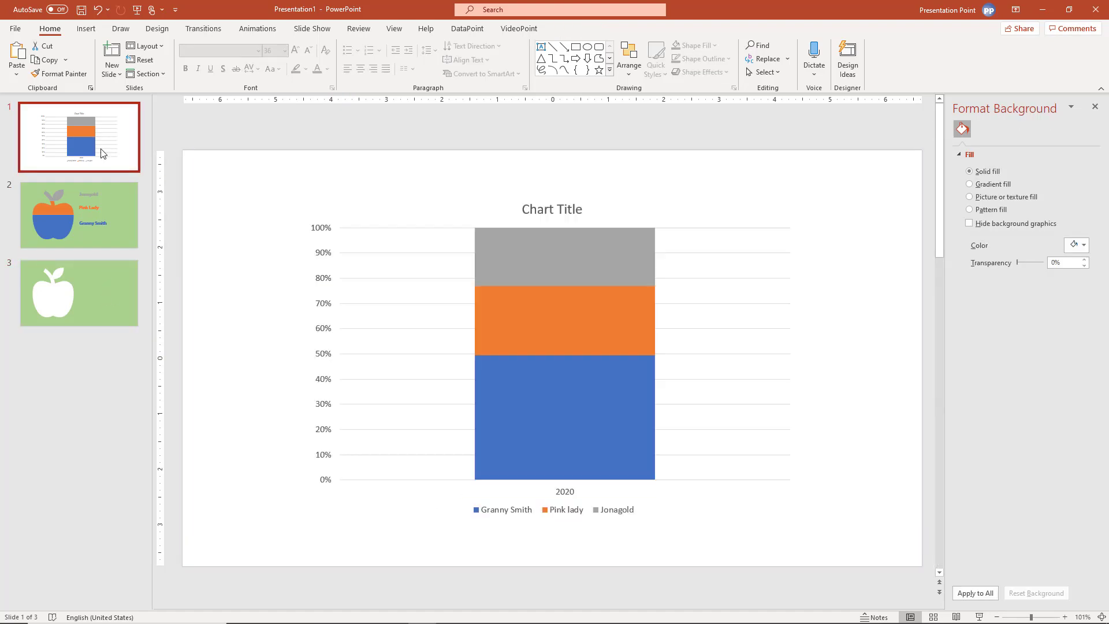
click(108, 208)
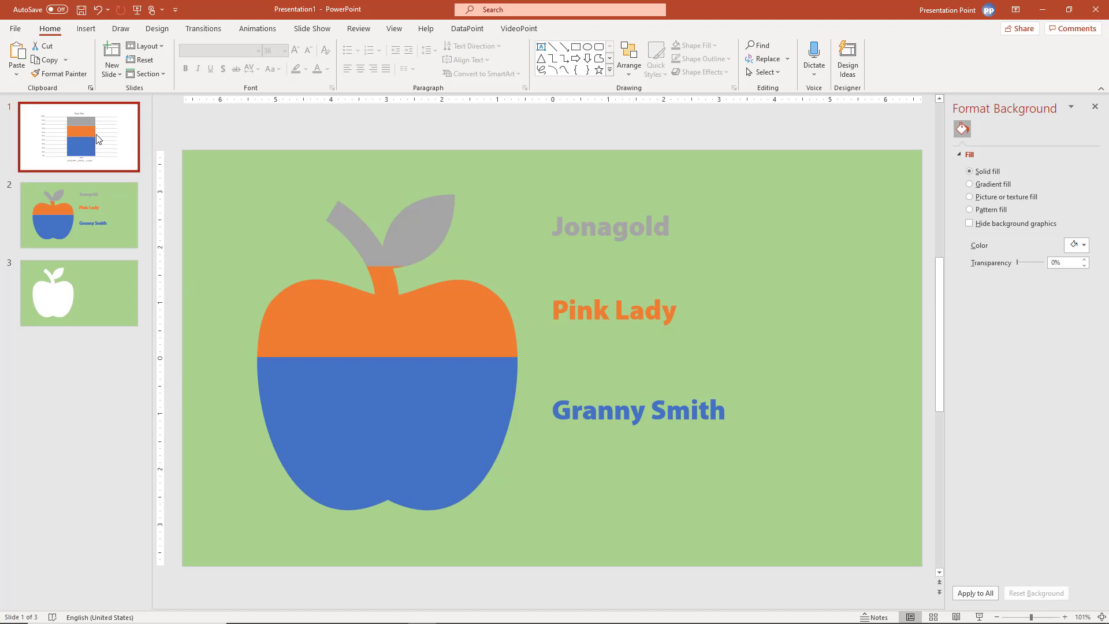
click(128, 165)
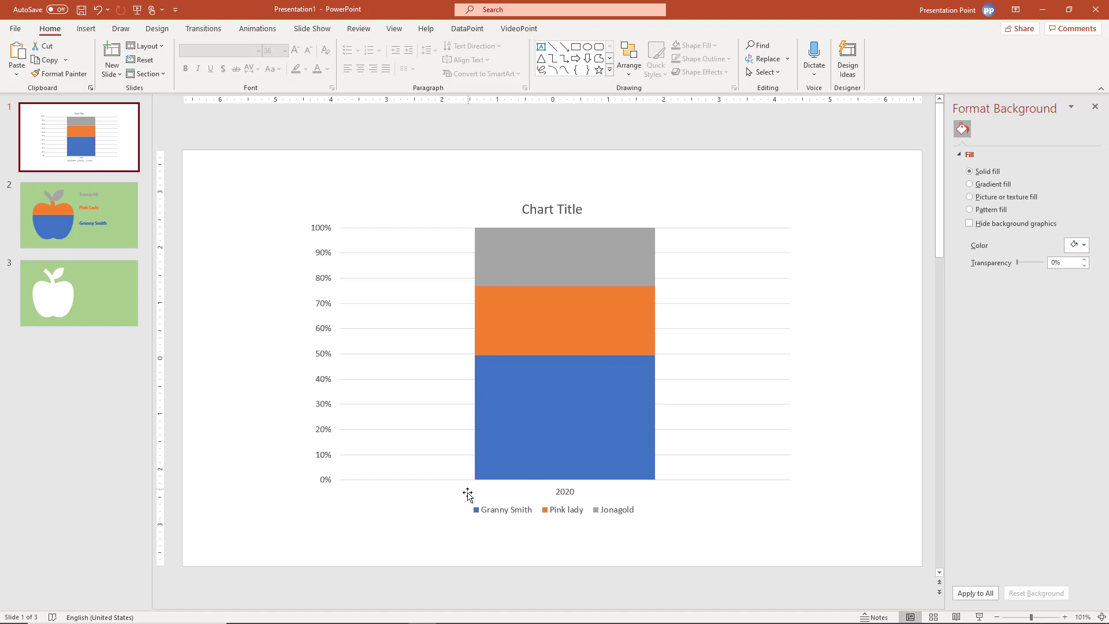
click(66, 213)
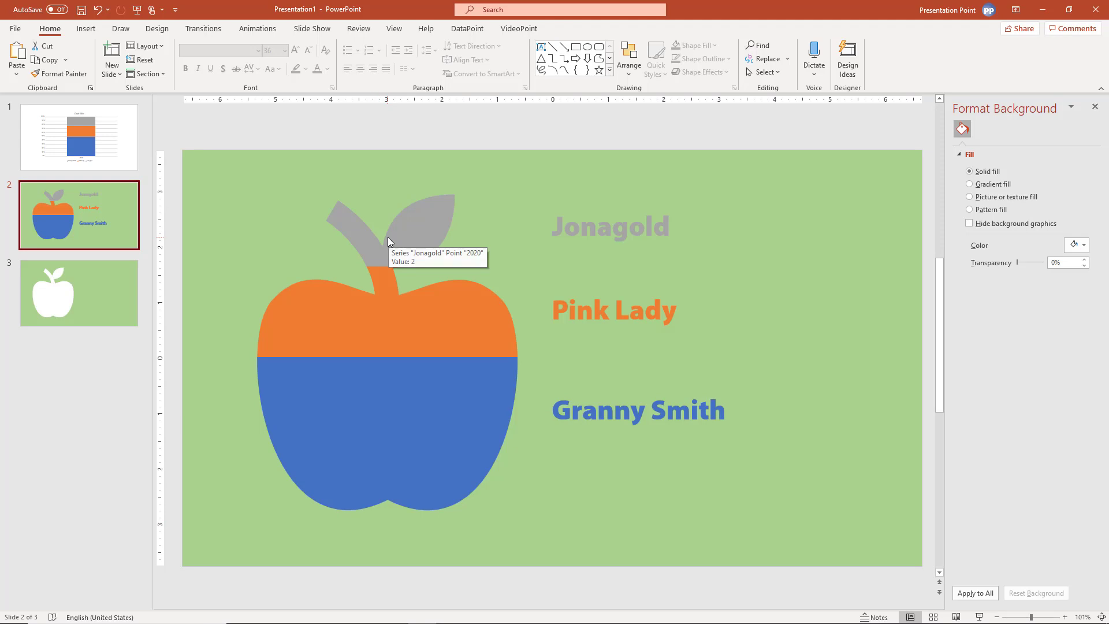
mouse_move(417, 236)
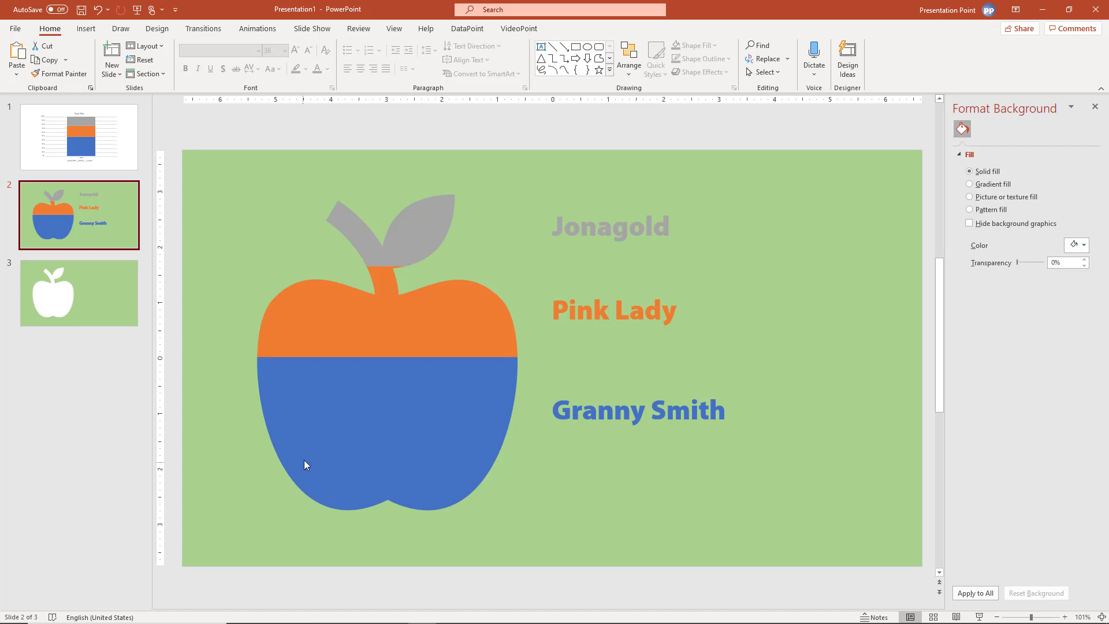
mouse_move(404, 398)
click(58, 118)
Return to the labelled apple slide, then open DataPoint from PresentationPoint's Software menu.
click(50, 202)
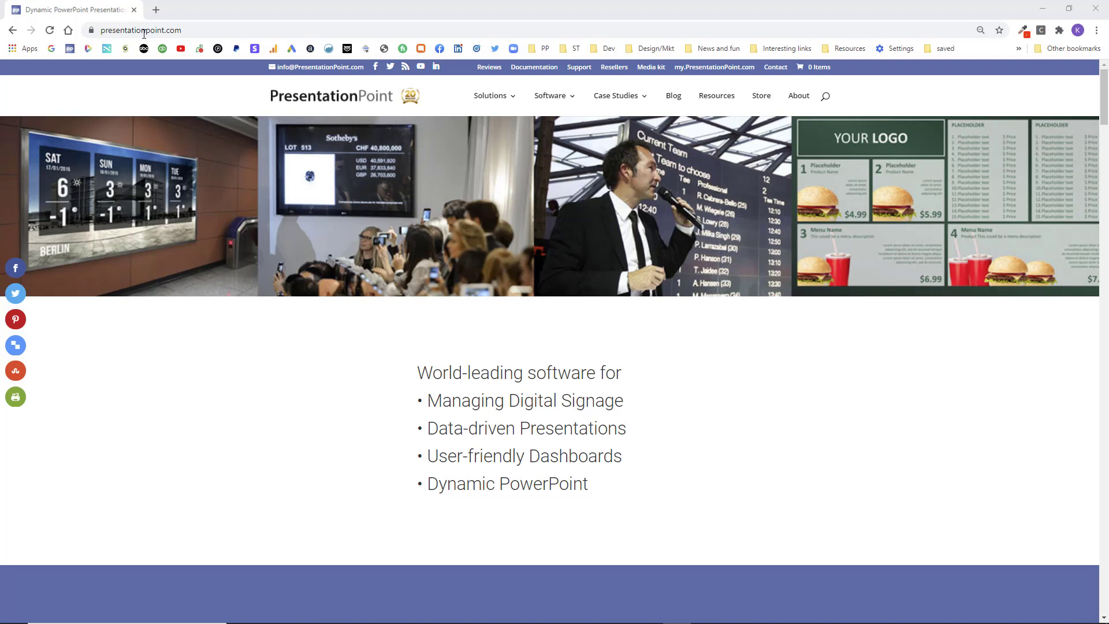
mouse_move(554, 99)
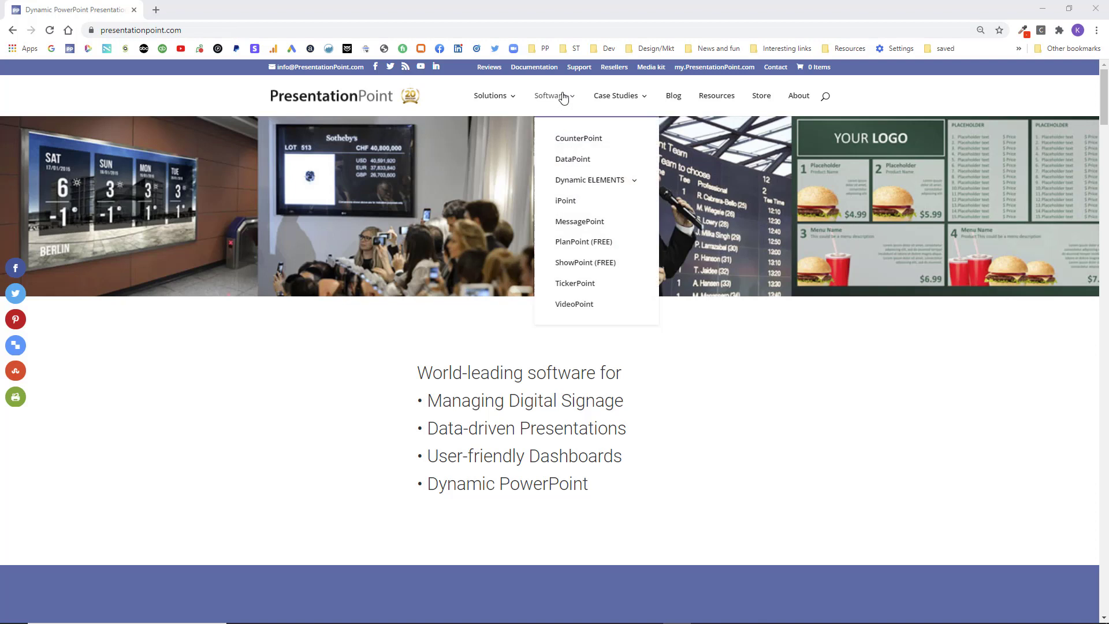
click(564, 159)
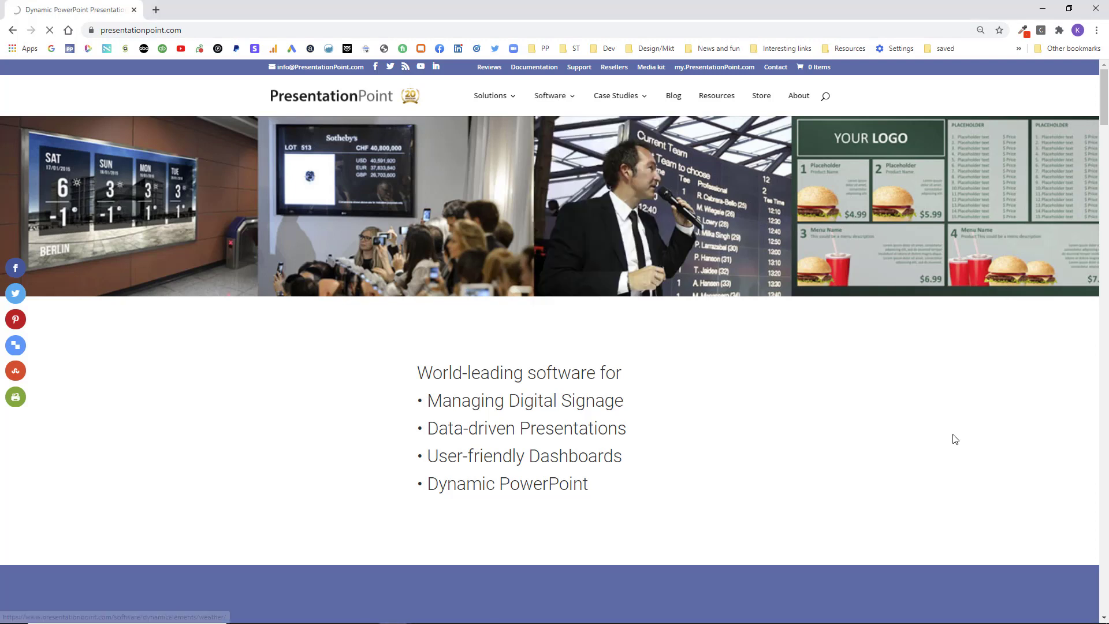